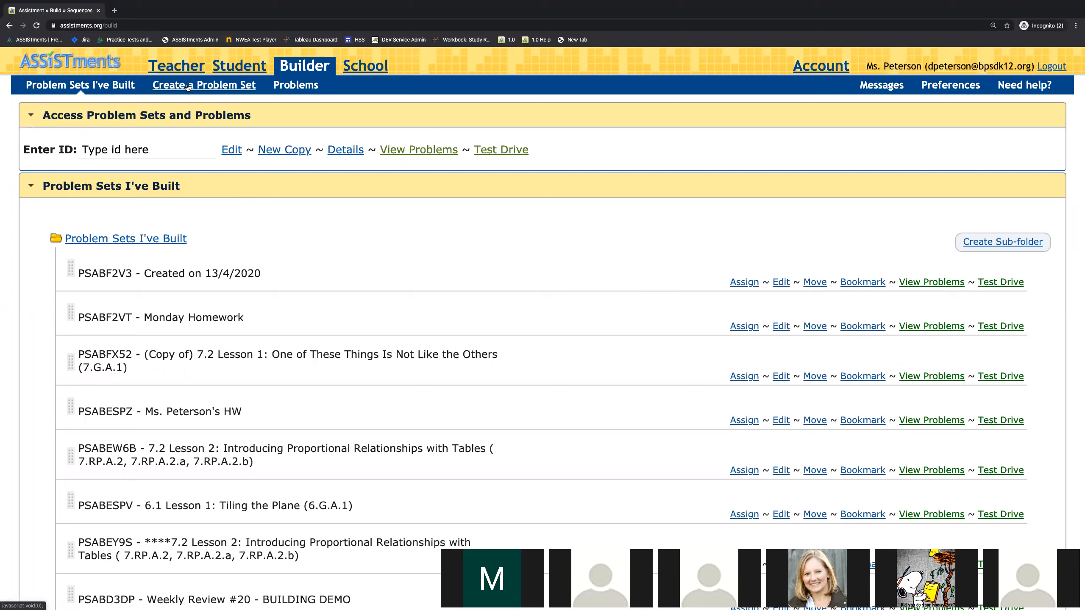
# Step: Create a problem set for building your own problems and title it "Wednesday Homework"
pyautogui.click(216, 86)
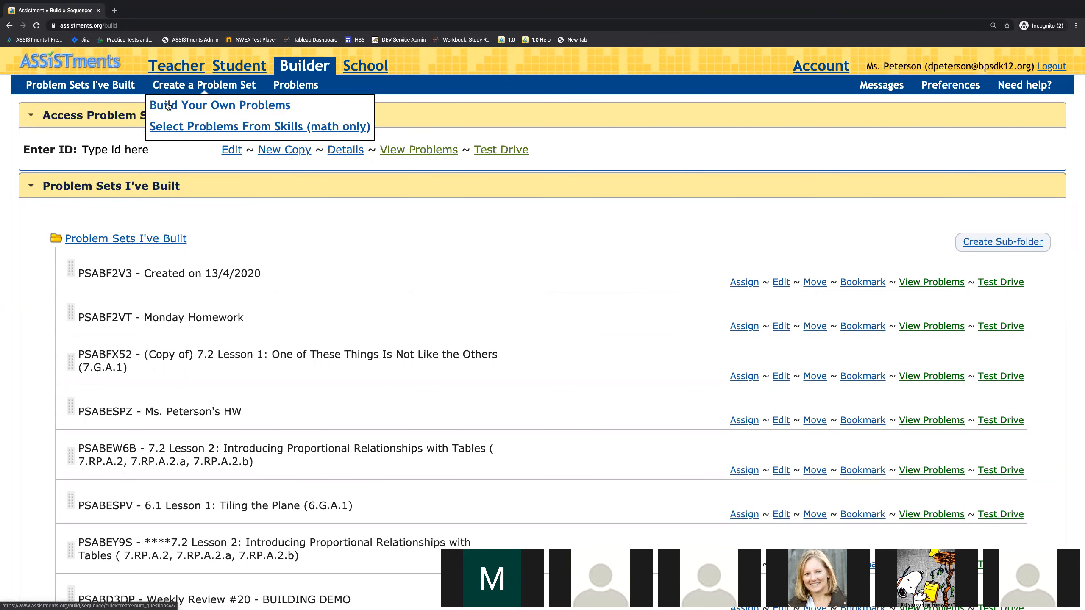
pyautogui.click(199, 106)
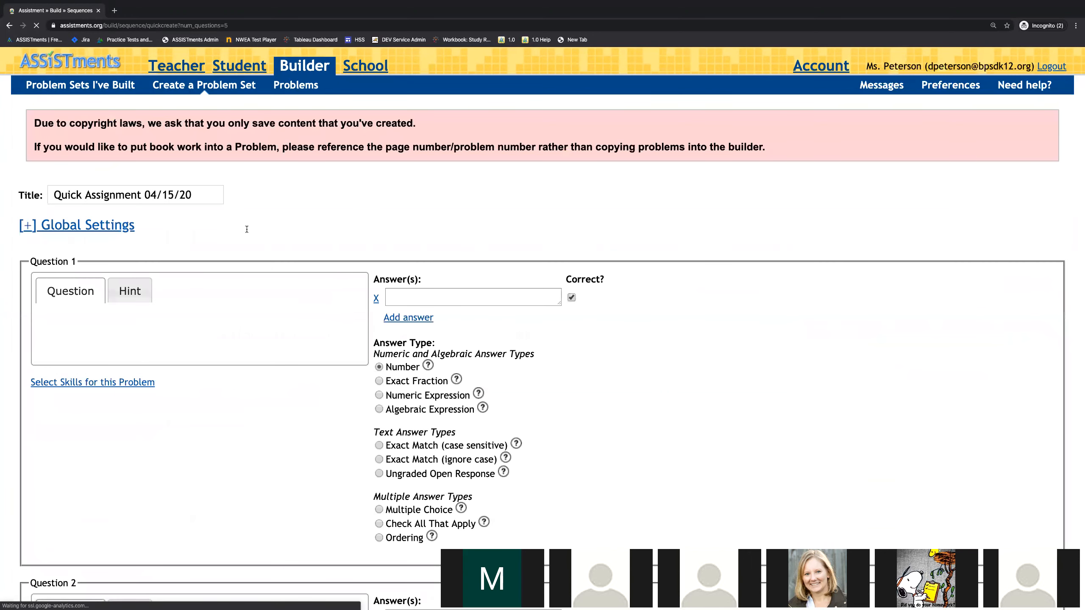
pyautogui.scroll(-1, 246, 229)
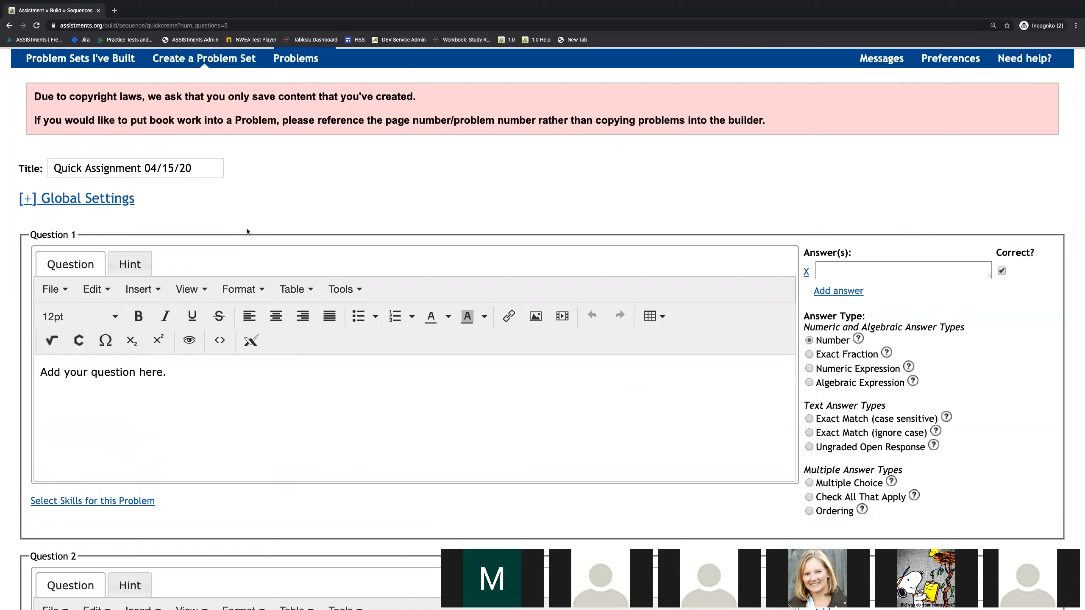
pyautogui.click(161, 165)
pyautogui.write('W')
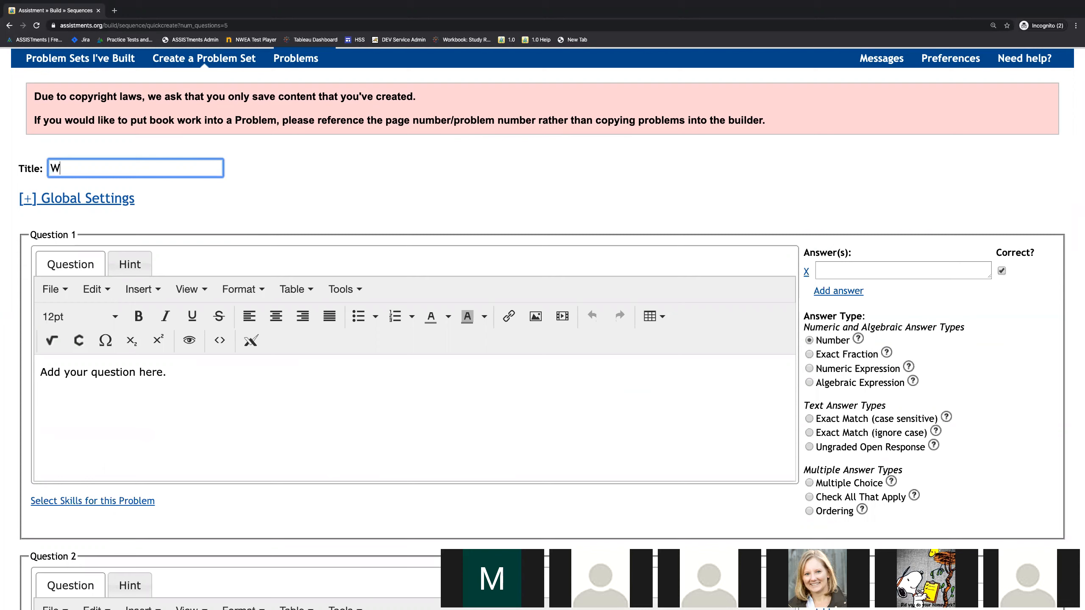
pyautogui.write('ednesday Homework')
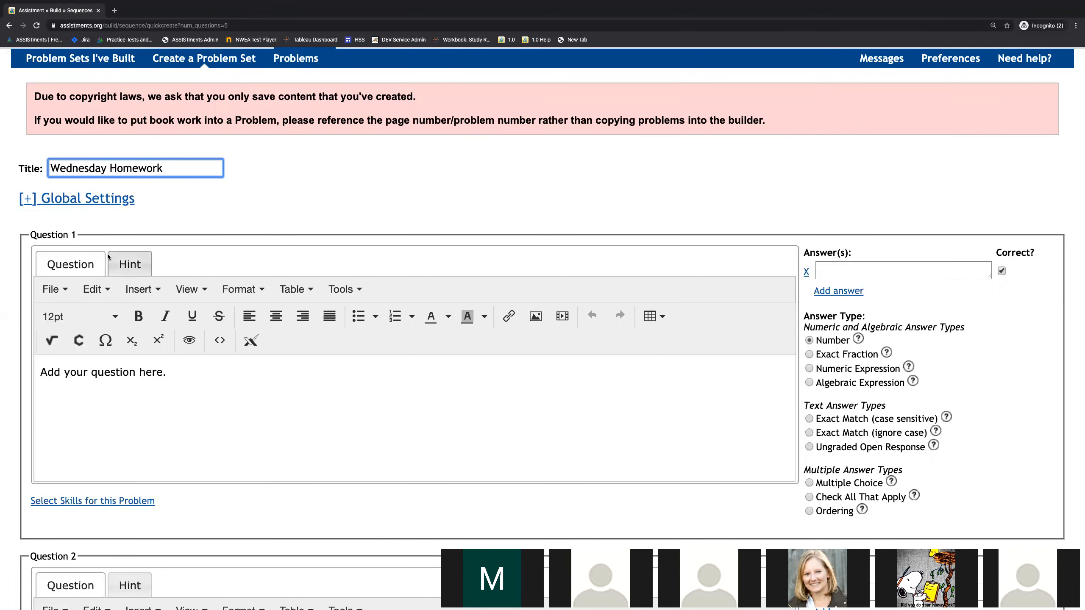
# Step: Write "1. Simplify: 5+5" as Question 1 and enter 10 as its correct answer
pyautogui.click(101, 422)
pyautogui.scroll(-1, 183, 345)
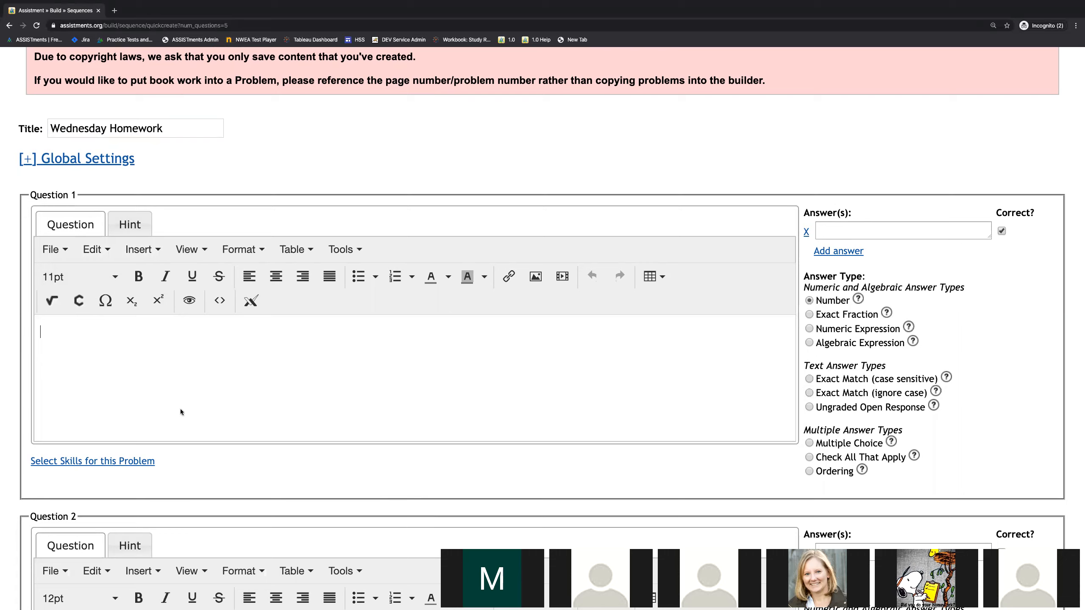
pyautogui.write('1. Simplify: 5+5')
pyautogui.click(867, 229)
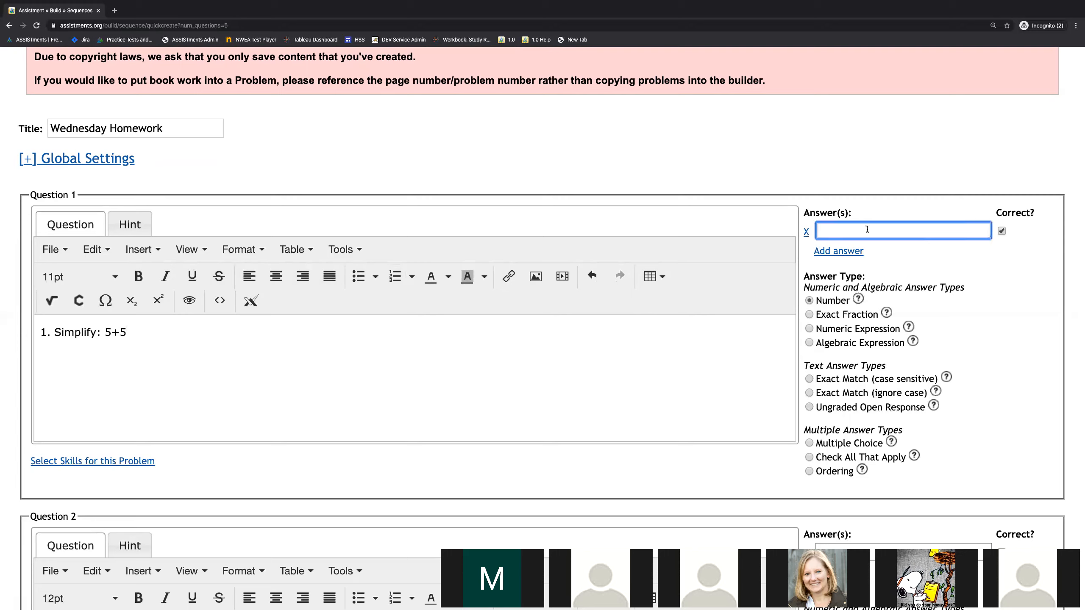
pyautogui.write('10')
pyautogui.click(1001, 232)
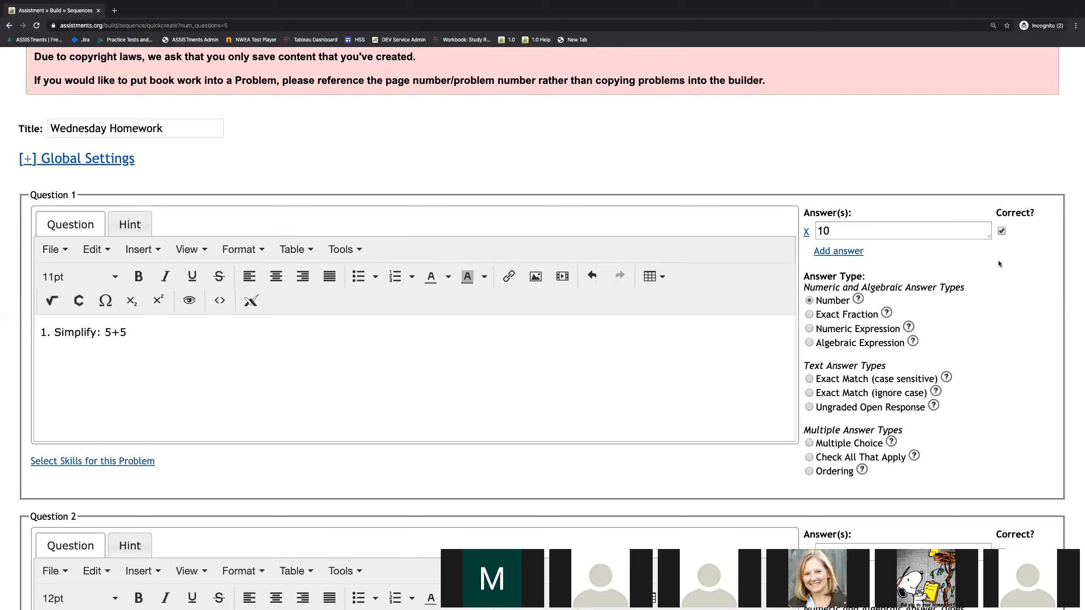
# Step: Review Question 1's answer types, reading the help for Number and Exact Match (case sensitive)
pyautogui.scroll(-2, 937, 285)
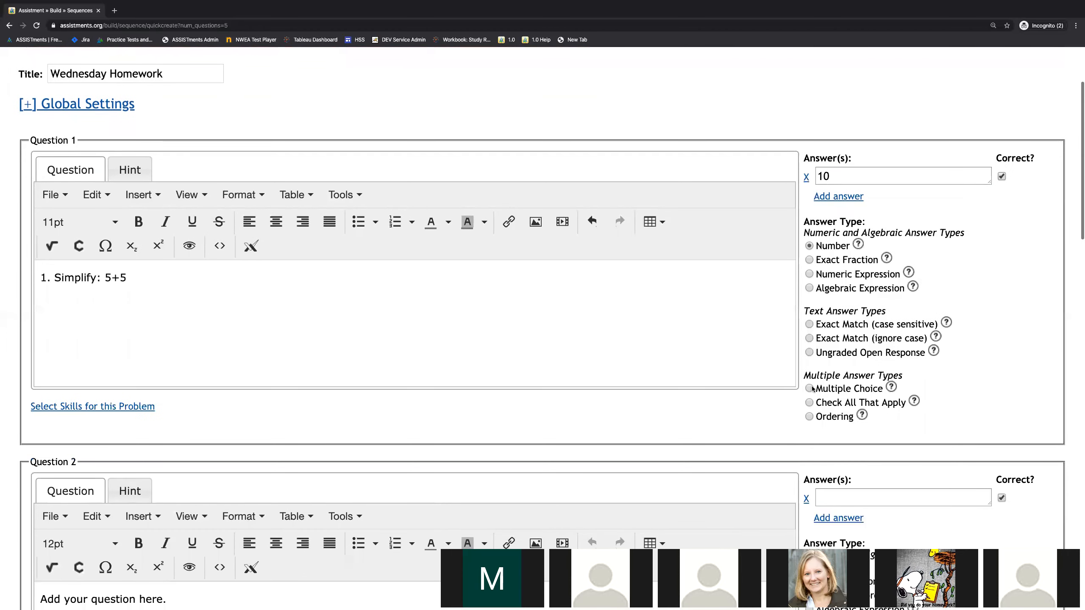
pyautogui.click(857, 246)
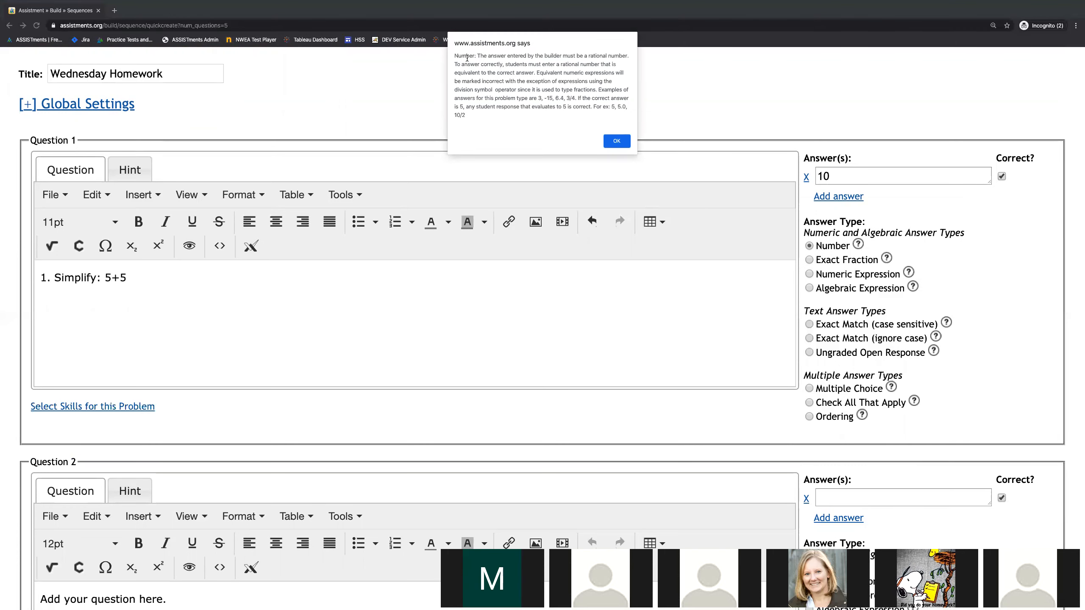
pyautogui.click(616, 142)
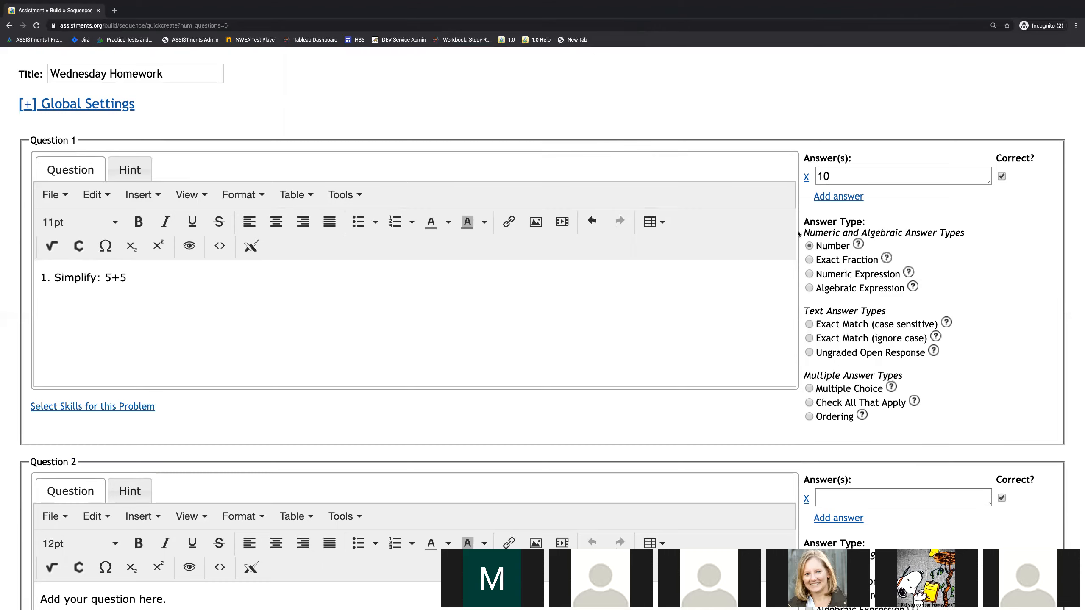
pyautogui.moveTo(815, 245); pyautogui.dragTo(849, 247)
pyautogui.moveTo(815, 260); pyautogui.dragTo(877, 260)
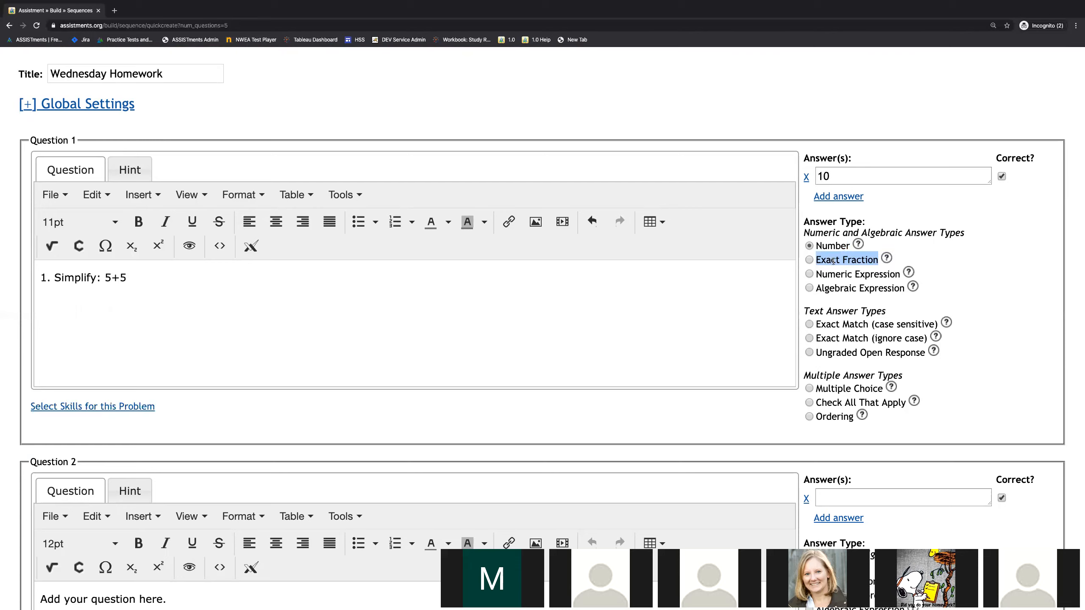
pyautogui.moveTo(816, 287); pyautogui.dragTo(902, 292)
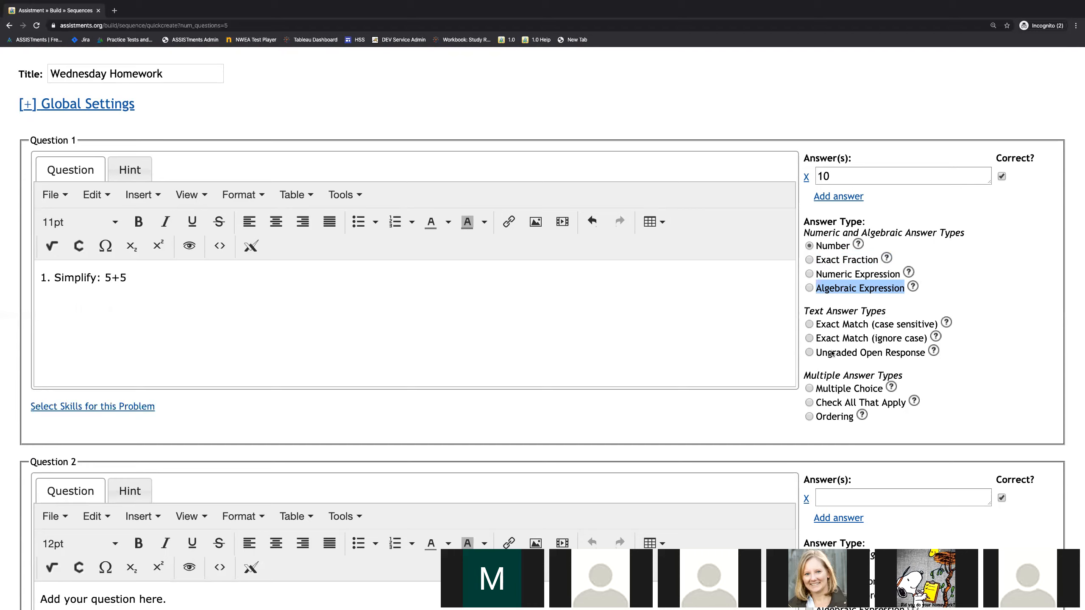
pyautogui.click(946, 323)
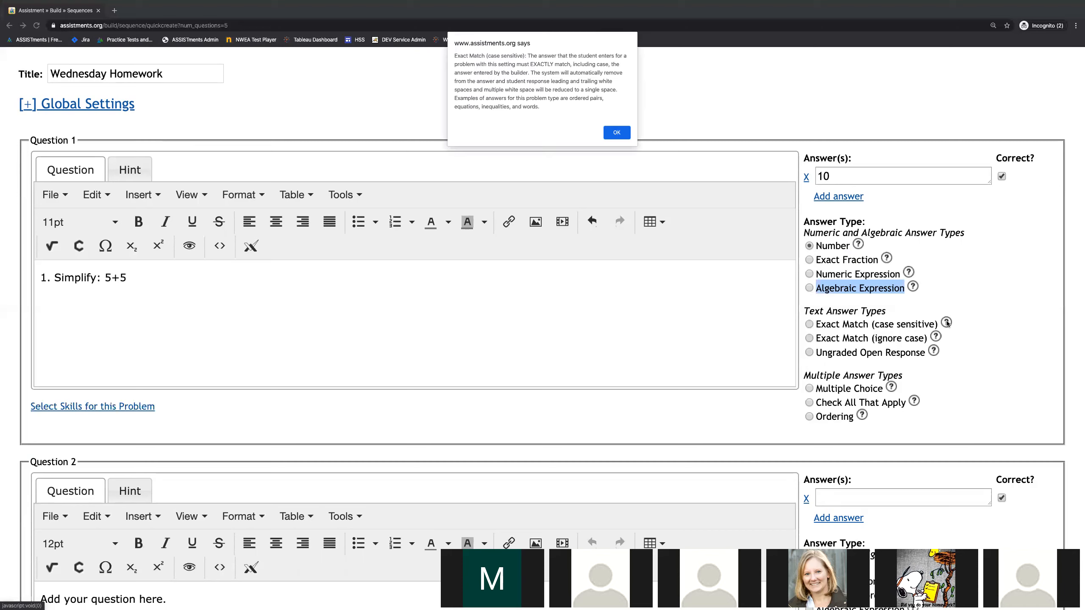
pyautogui.click(618, 136)
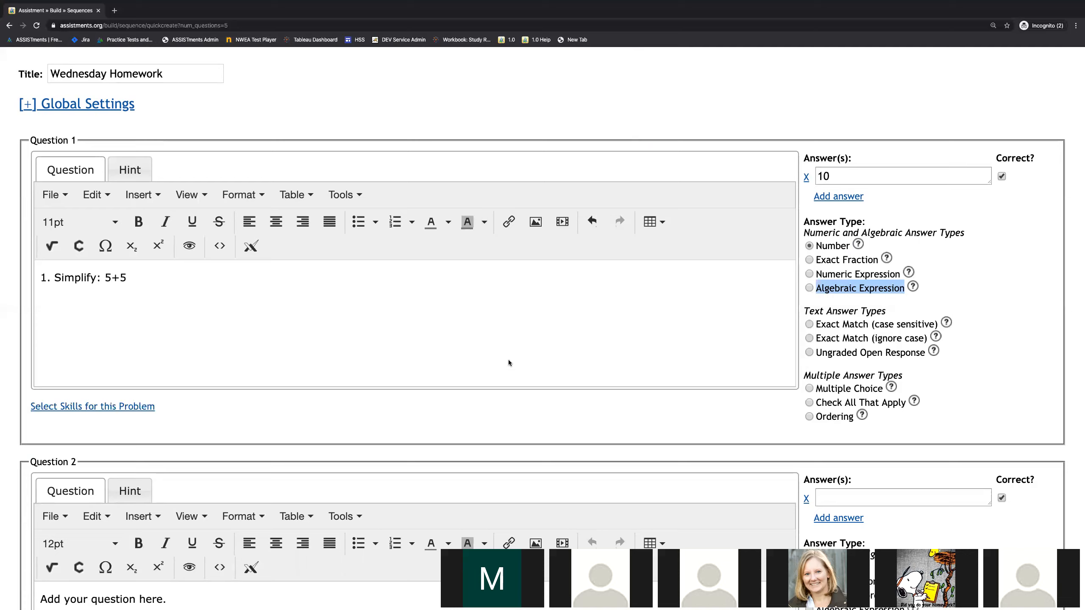
# Step: Write "2. Simplify: 2x + 3x" as the text of Question 2
pyautogui.scroll(-6, 508, 363)
pyautogui.click(474, 361)
pyautogui.write('2. Simplify: 2x ')
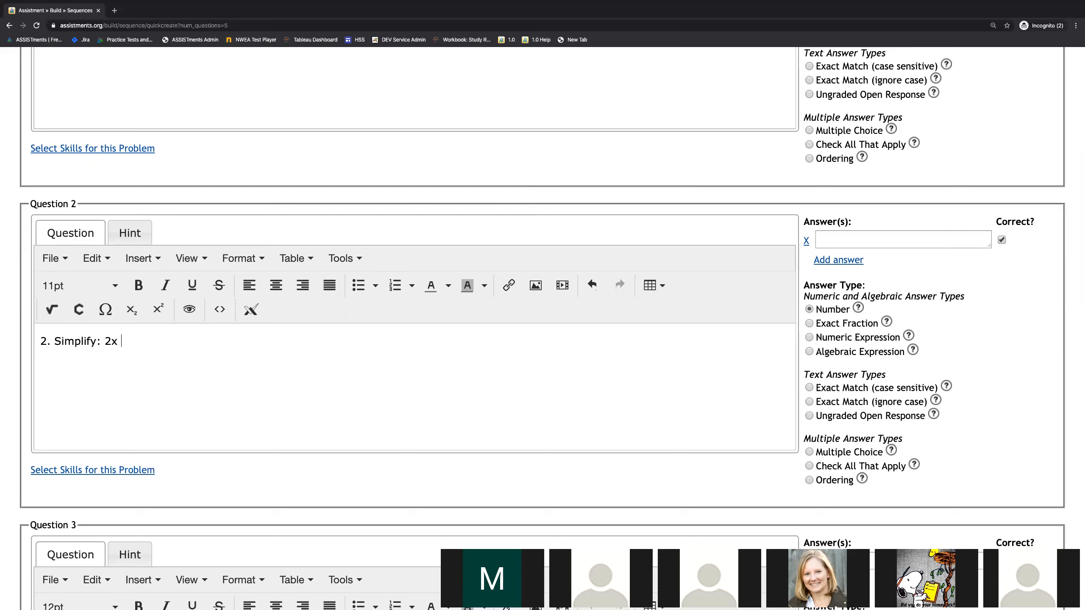
pyautogui.write('+ 3x')
# Step: Make the expression "2x + 3x" in Question 2 bold with a yellow background highlight
pyautogui.moveTo(153, 342); pyautogui.dragTo(104, 342)
pyautogui.click(139, 285)
pyautogui.click(164, 340)
pyautogui.click(484, 286)
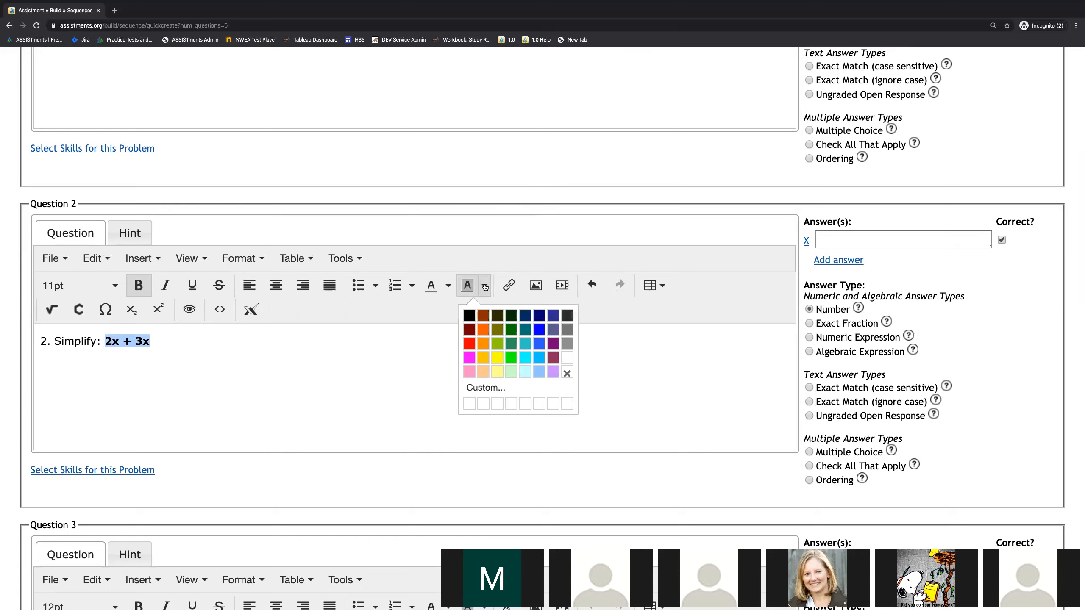
pyautogui.click(497, 359)
pyautogui.click(233, 341)
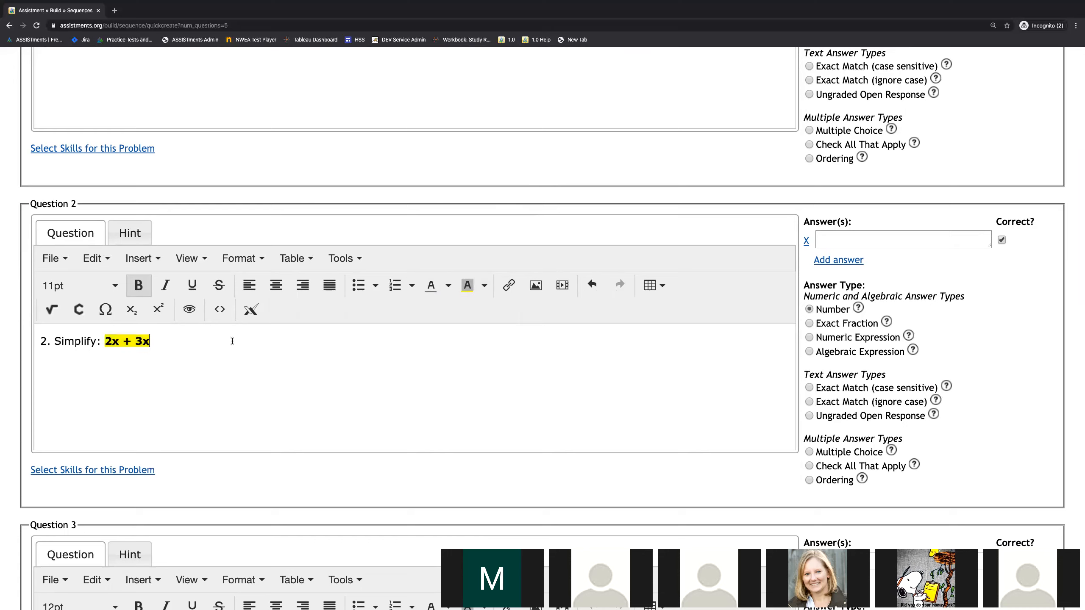
pyautogui.moveTo(104, 342); pyautogui.dragTo(155, 343)
pyautogui.click(155, 343)
# Step: Enter 5x as Question 2's answer and set its answer type to Algebraic Expression
pyautogui.click(831, 242)
pyautogui.write('5x')
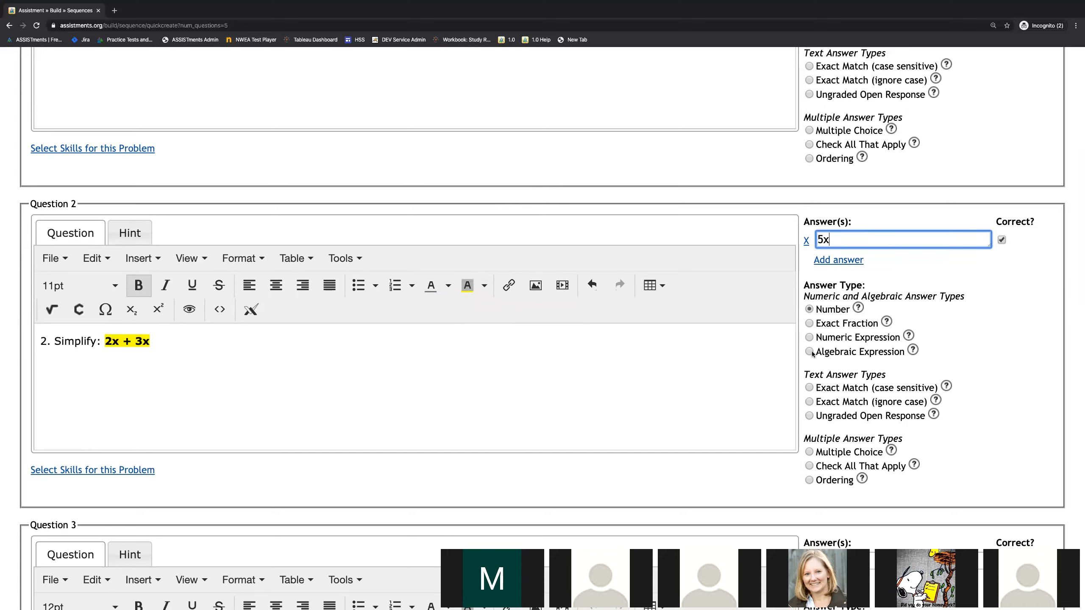
pyautogui.click(809, 352)
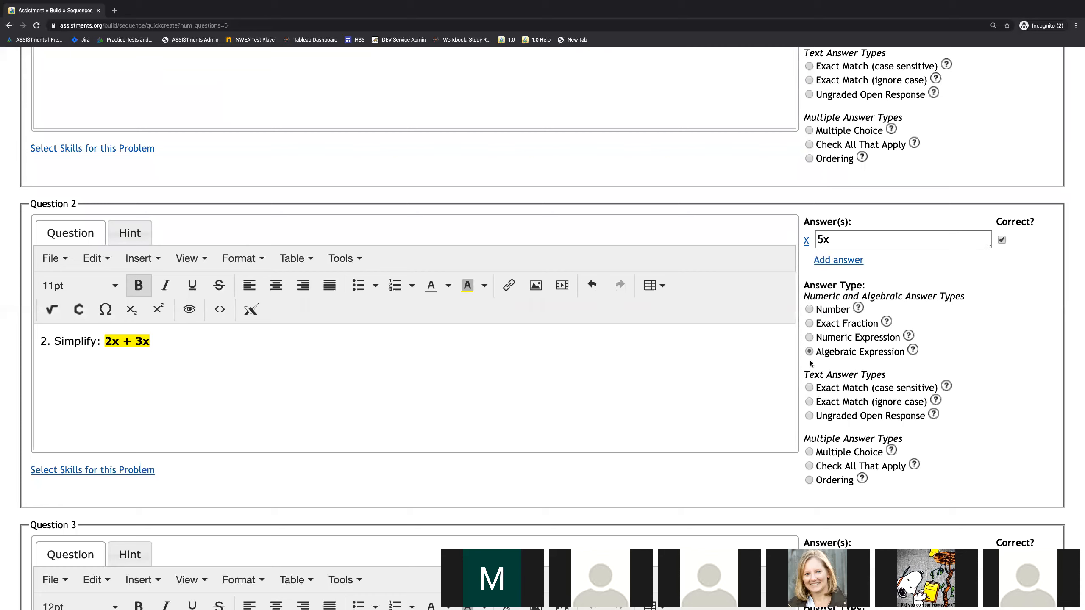
# Step: Start the text of Question 3 with the number "3."
pyautogui.scroll(-6, 630, 416)
pyautogui.click(624, 415)
pyautogui.write('3.')
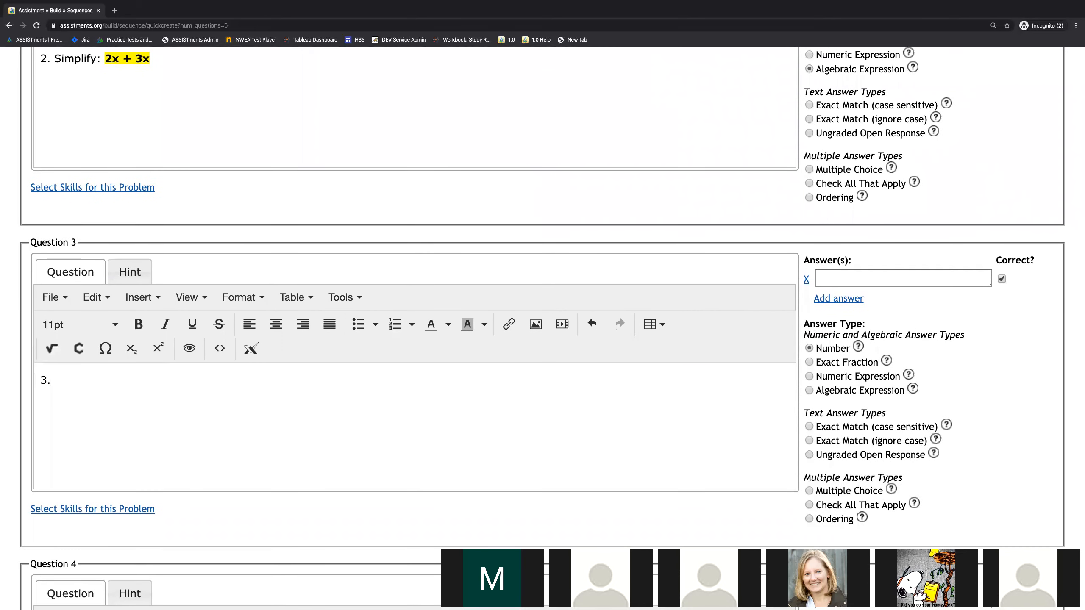
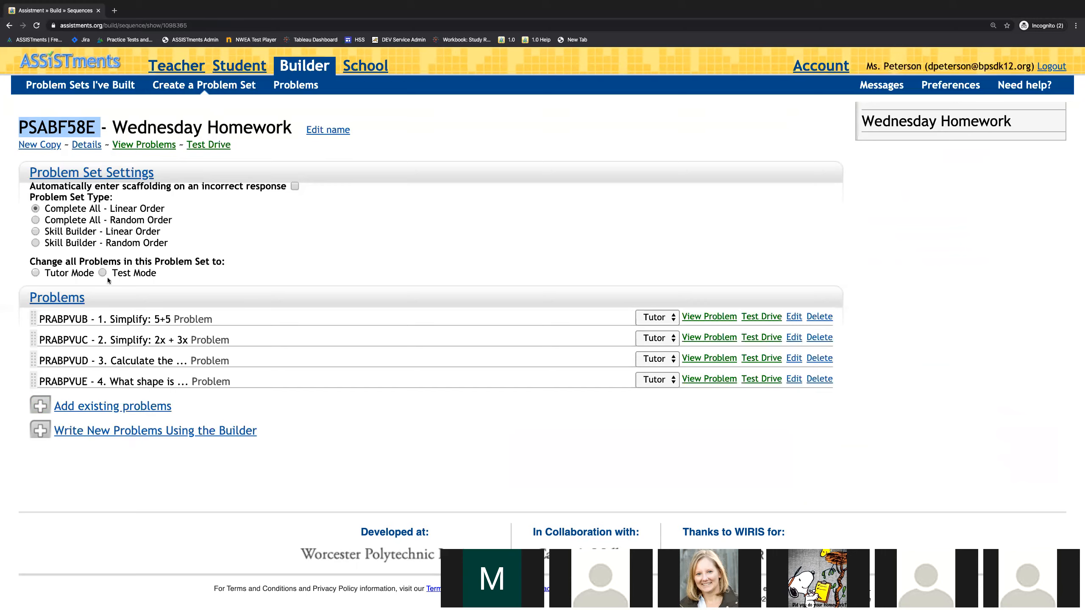
# Step: Set all problems in the Wednesday Homework set to Tutor Mode and return to the list of built problem sets
pyautogui.click(35, 273)
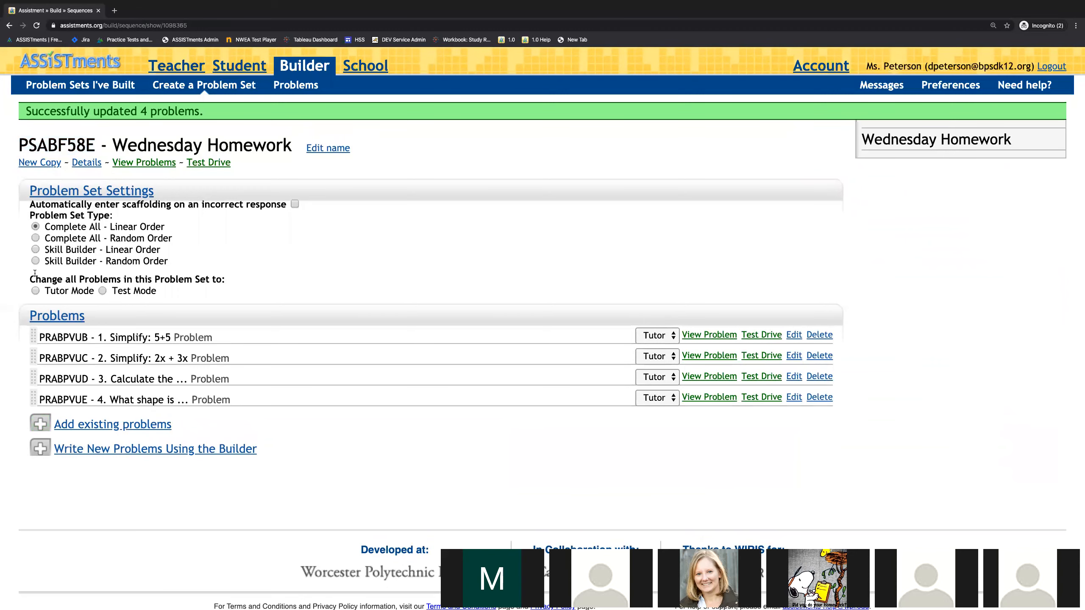
pyautogui.scroll(-1, 234, 284)
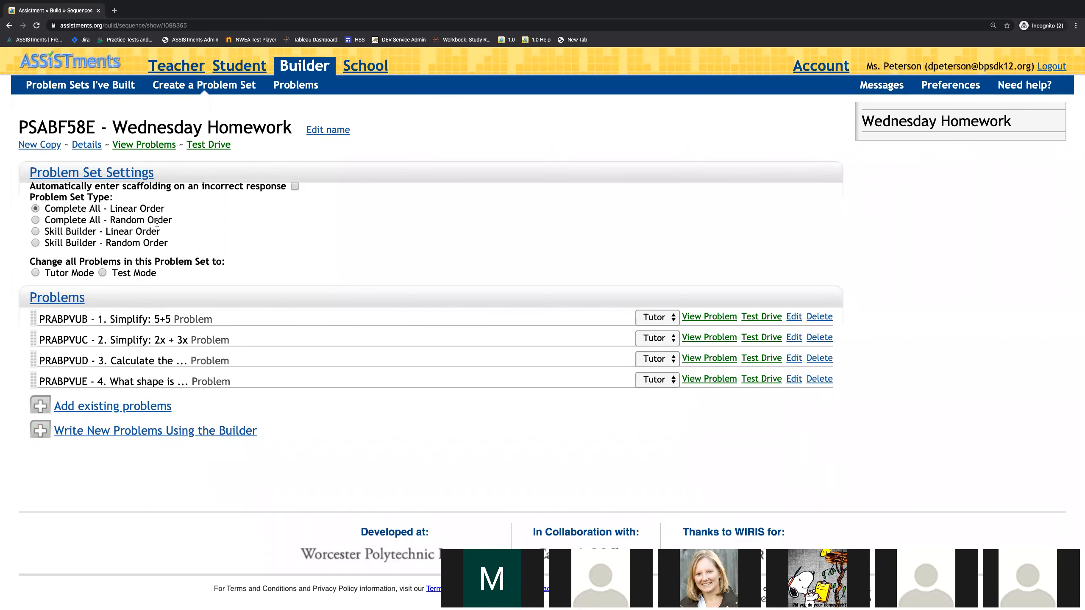
pyautogui.click(312, 67)
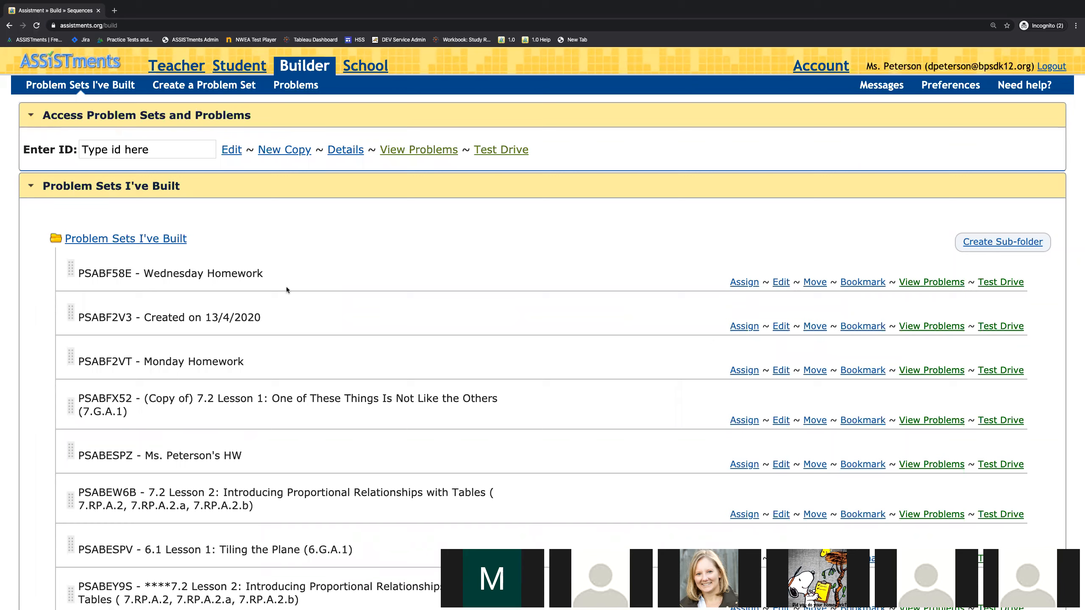
# Step: Open the ASSISTments website in a new browser tab and choose to log in with Google
pyautogui.click(115, 11)
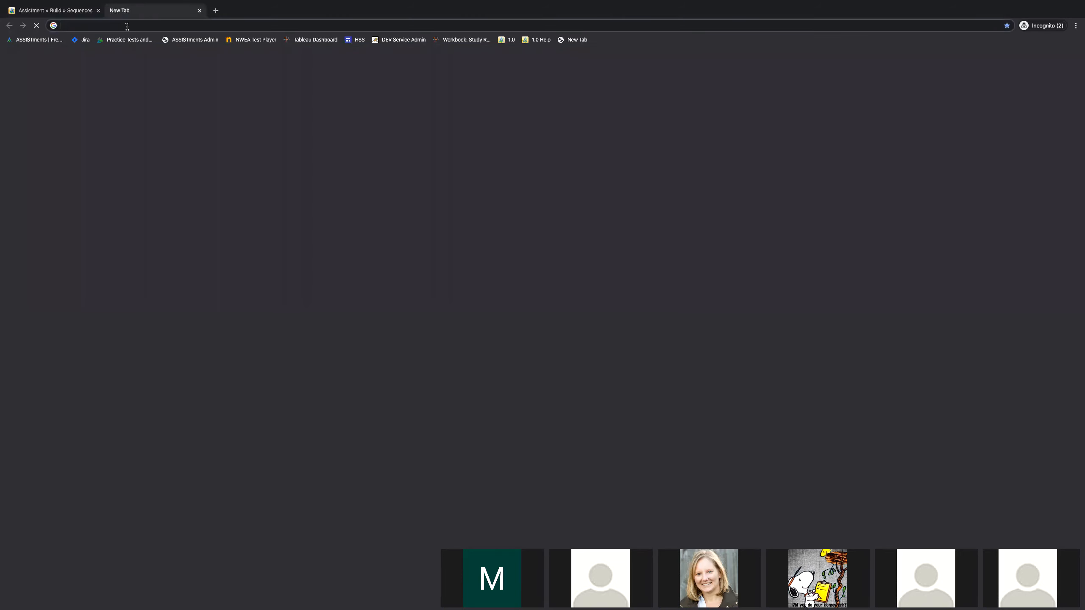
pyautogui.write('assi')
pyautogui.press('Return')
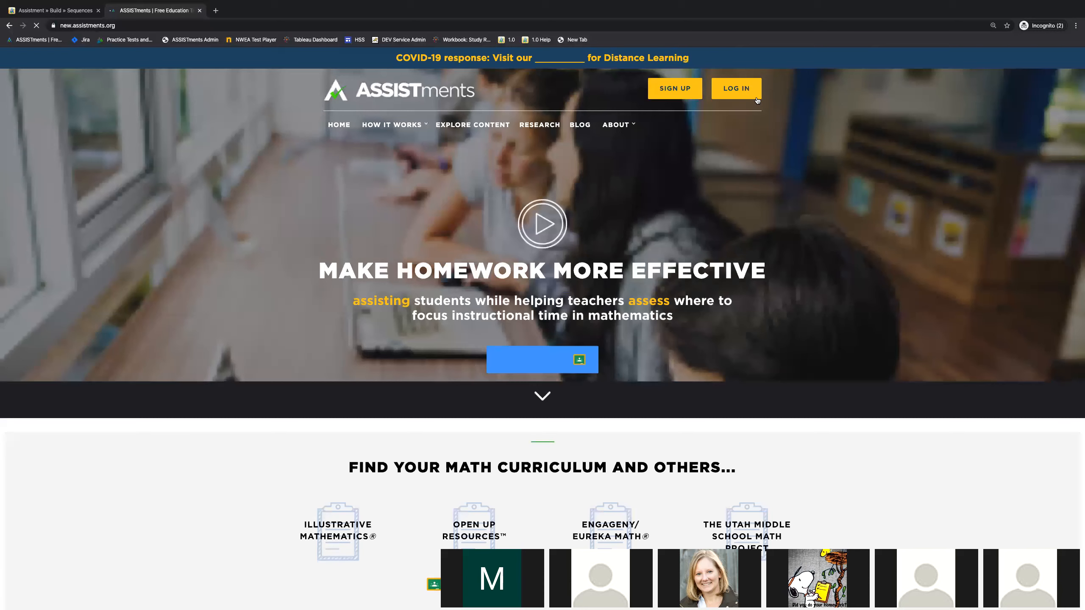
pyautogui.click(738, 91)
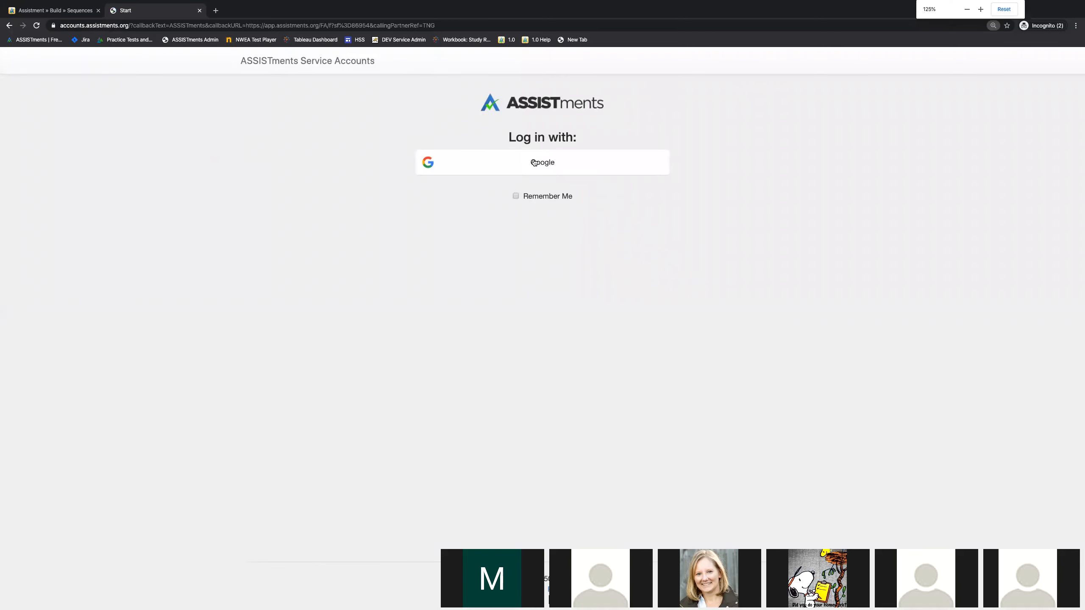
pyautogui.click(534, 162)
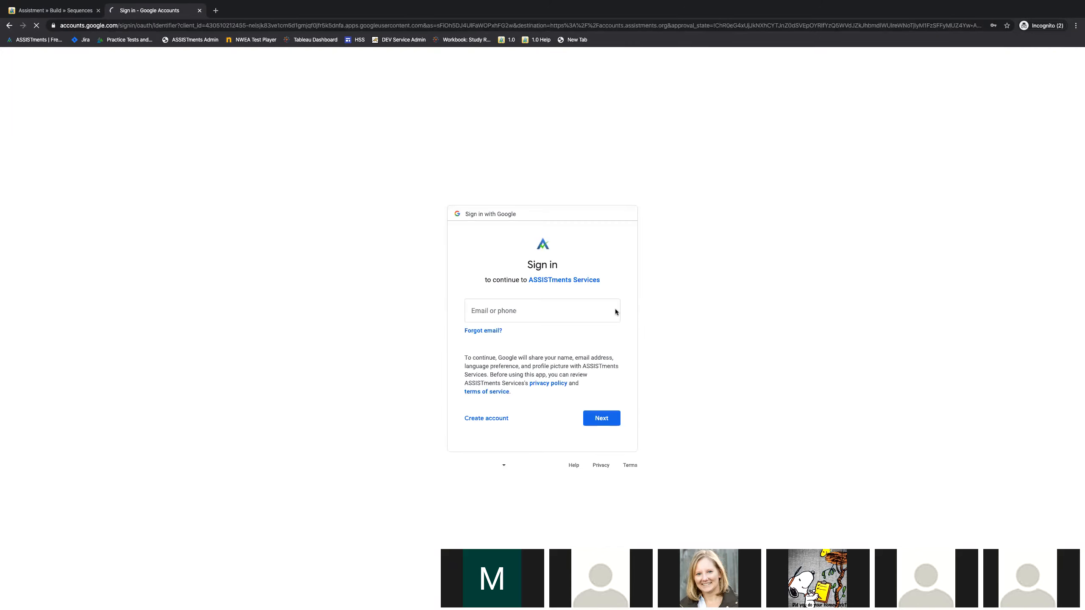
# Step: Sign in to Google with the teacher's e-mail address and account password
pyautogui.click(526, 309)
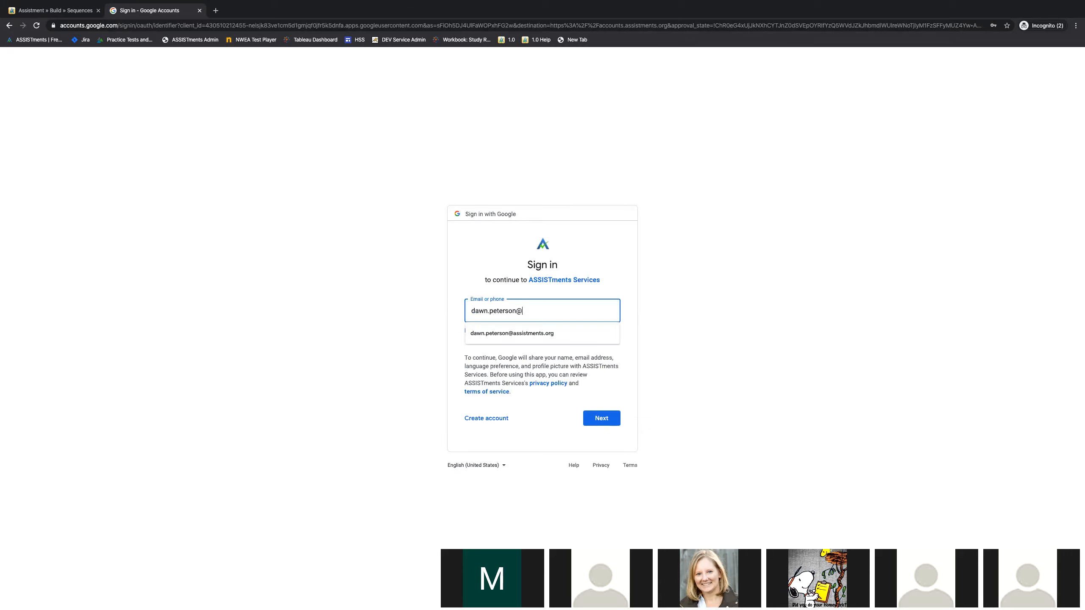
pyautogui.press('Return')
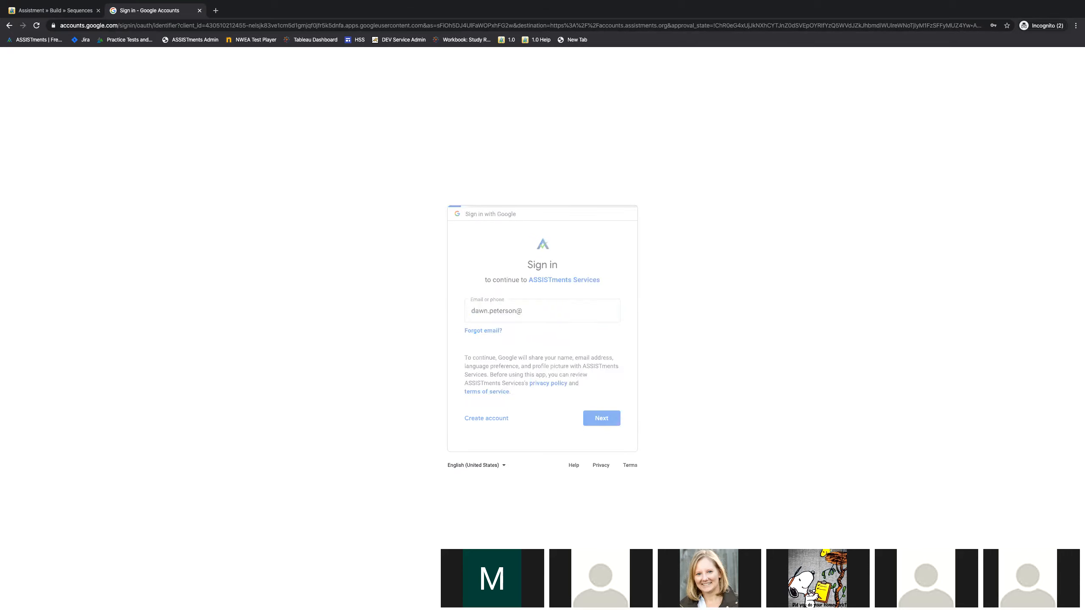
pyautogui.press('Down')
pyautogui.press('Return')
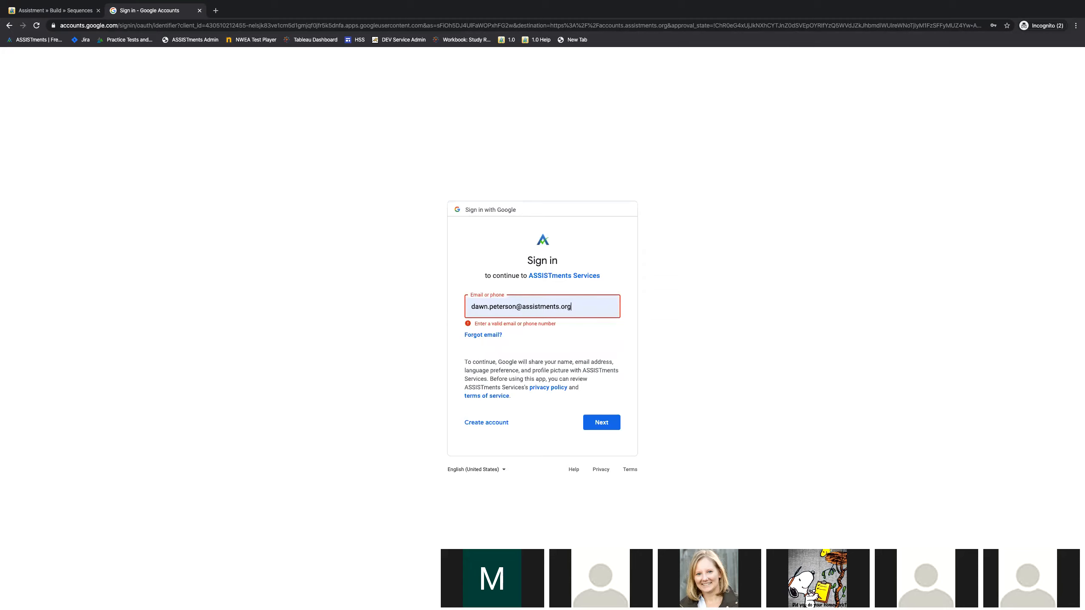
pyautogui.press('Return')
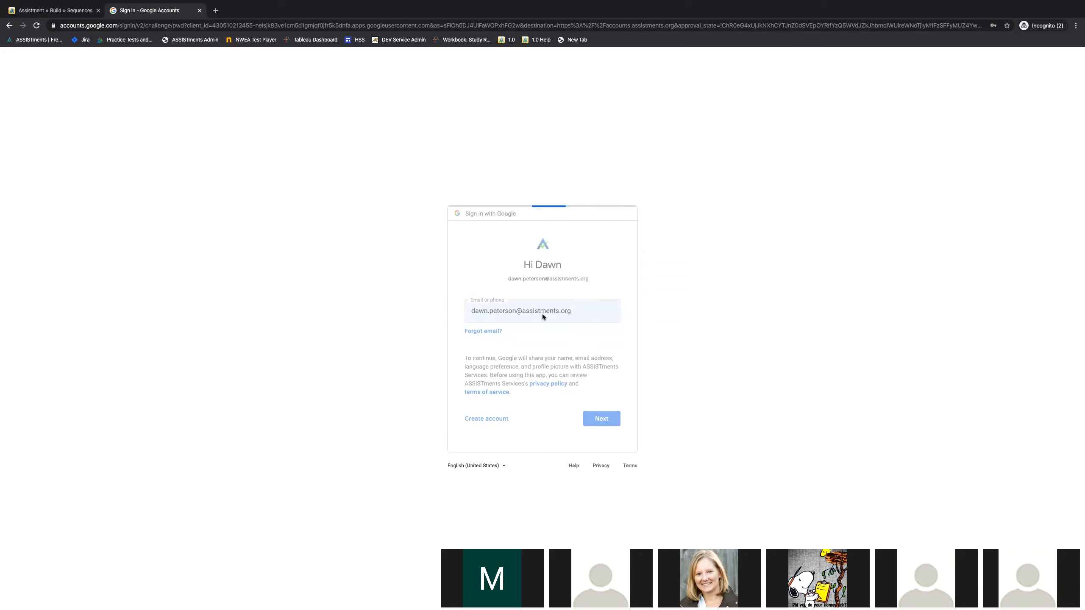
pyautogui.click(519, 317)
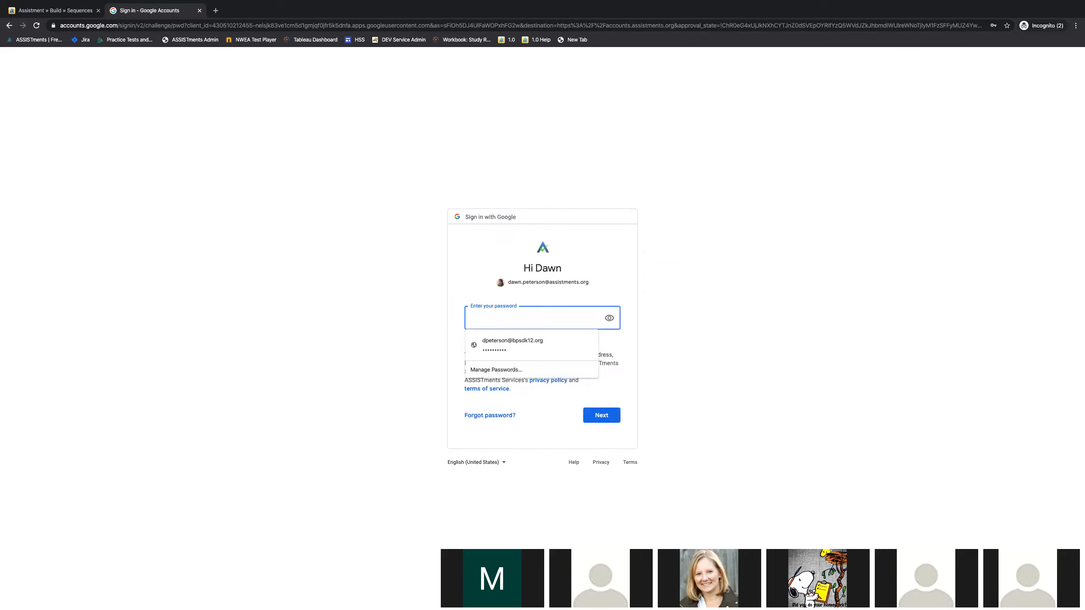
pyautogui.write('**********')
pyautogui.press('Return')
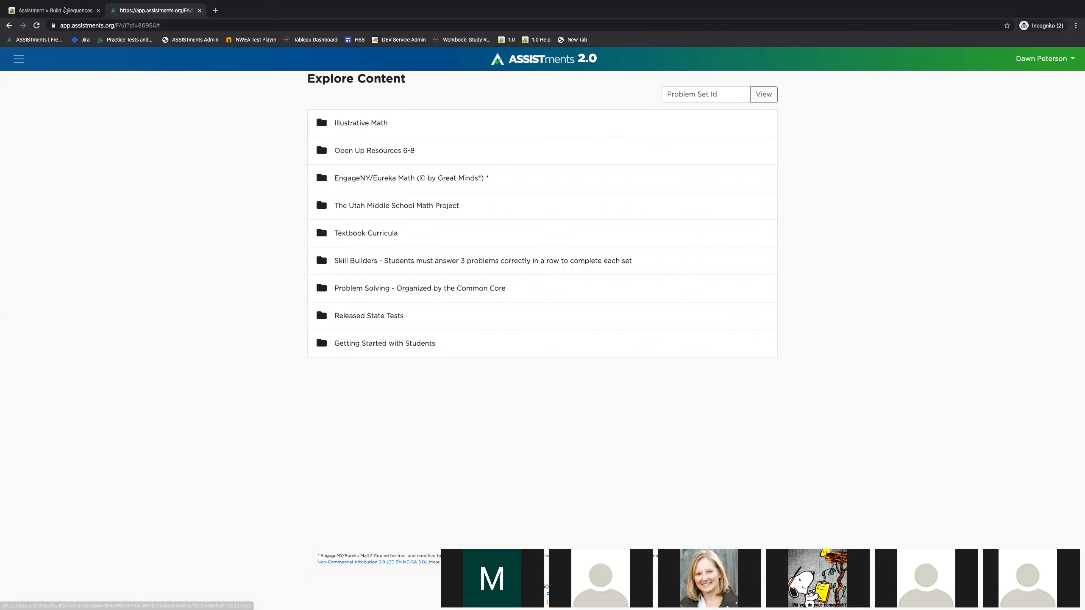
# Step: Copy the Wednesday Homework problem set ID PSABF58E from the Builder and try to view it in ASSISTments 2.0
pyautogui.click(64, 10)
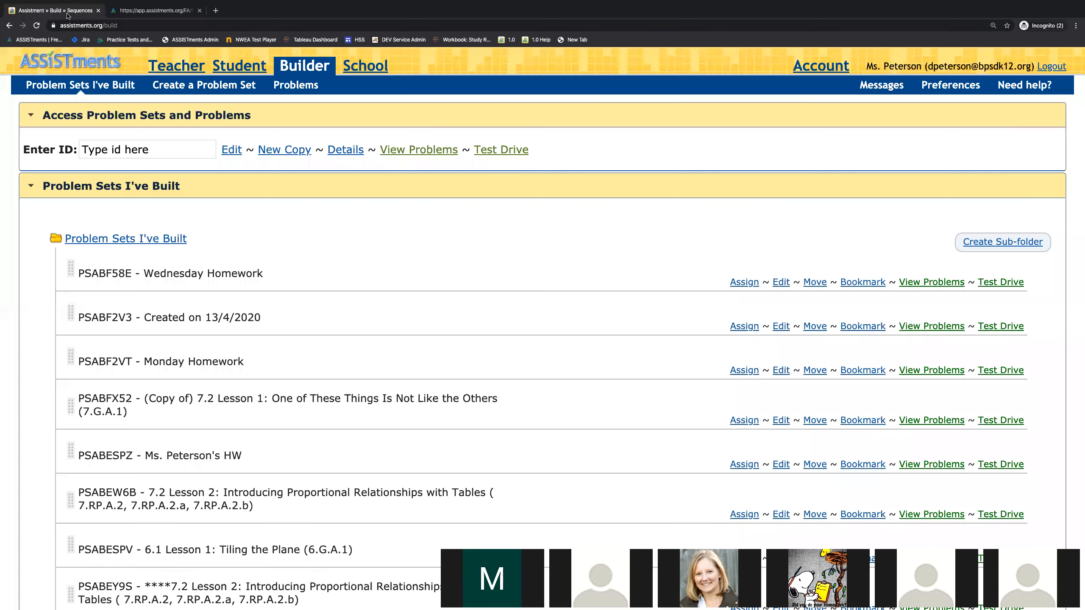
pyautogui.doubleClick(90, 270)
pyautogui.press('super+c')
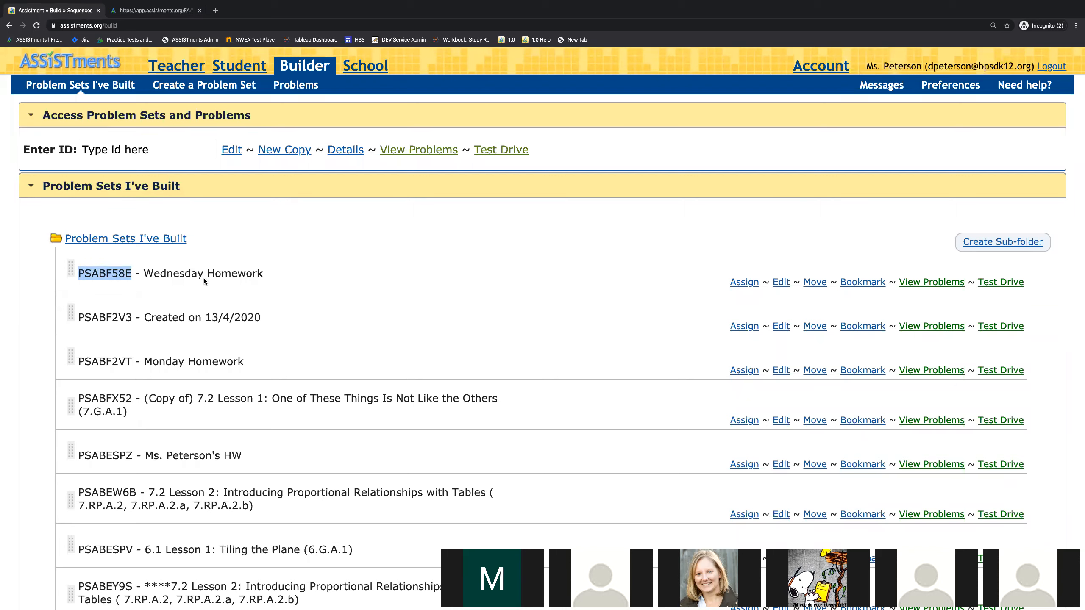
pyautogui.click(152, 11)
pyautogui.click(679, 95)
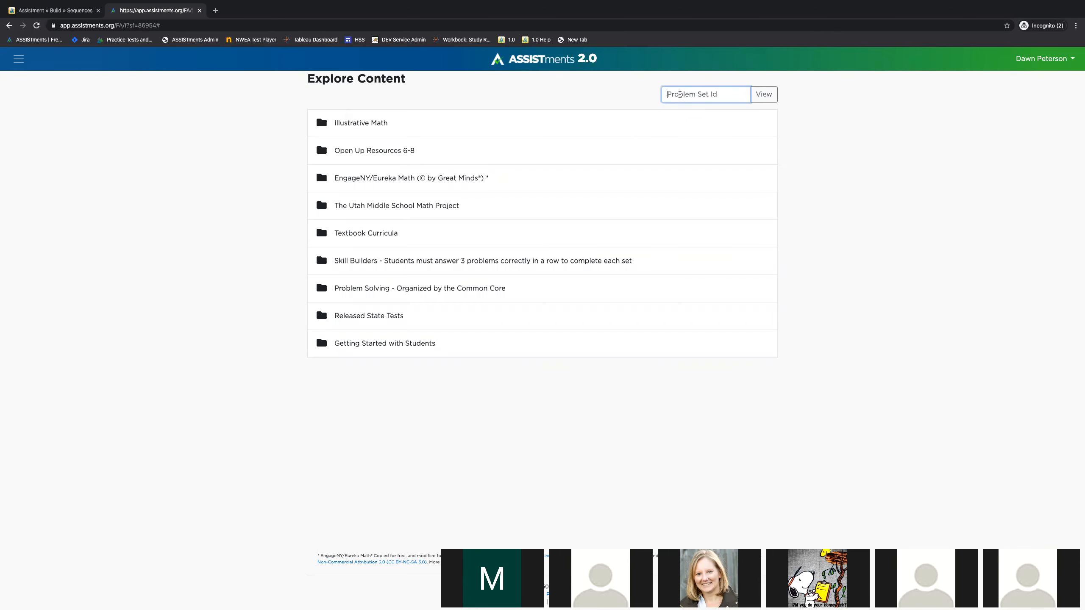
pyautogui.press('super+v')
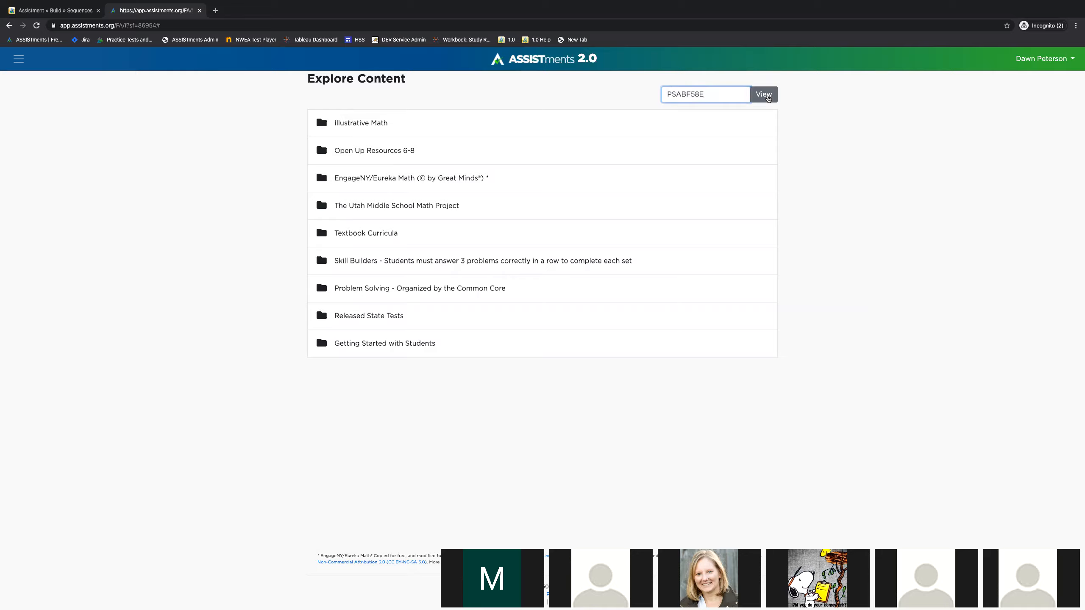
pyautogui.click(767, 96)
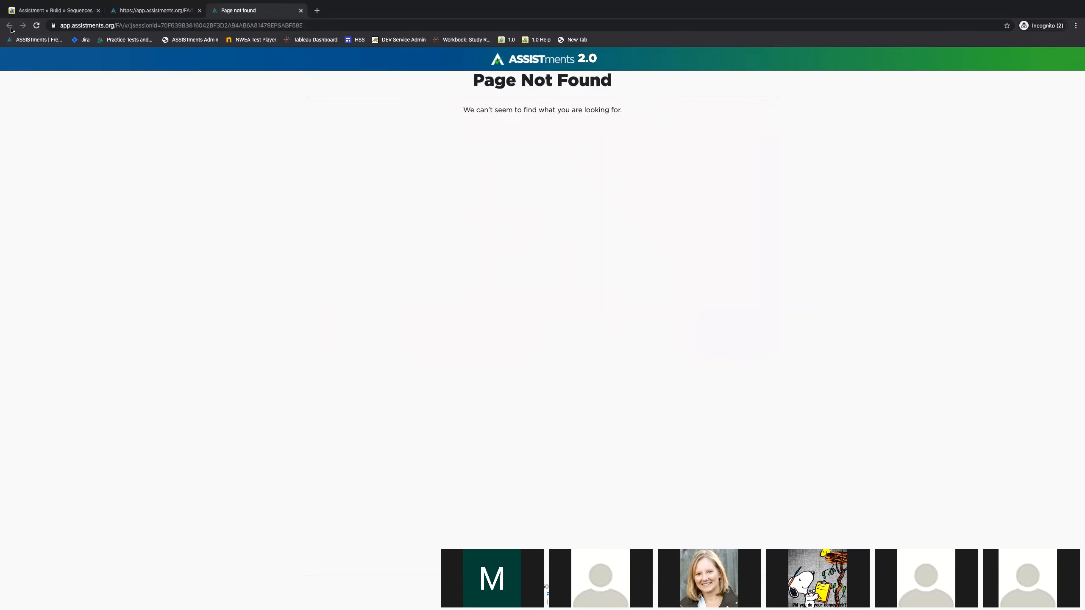
# Step: Close the error page and try once more to view problem set PSABF58E from Explore Content
pyautogui.click(301, 10)
pyautogui.click(71, 14)
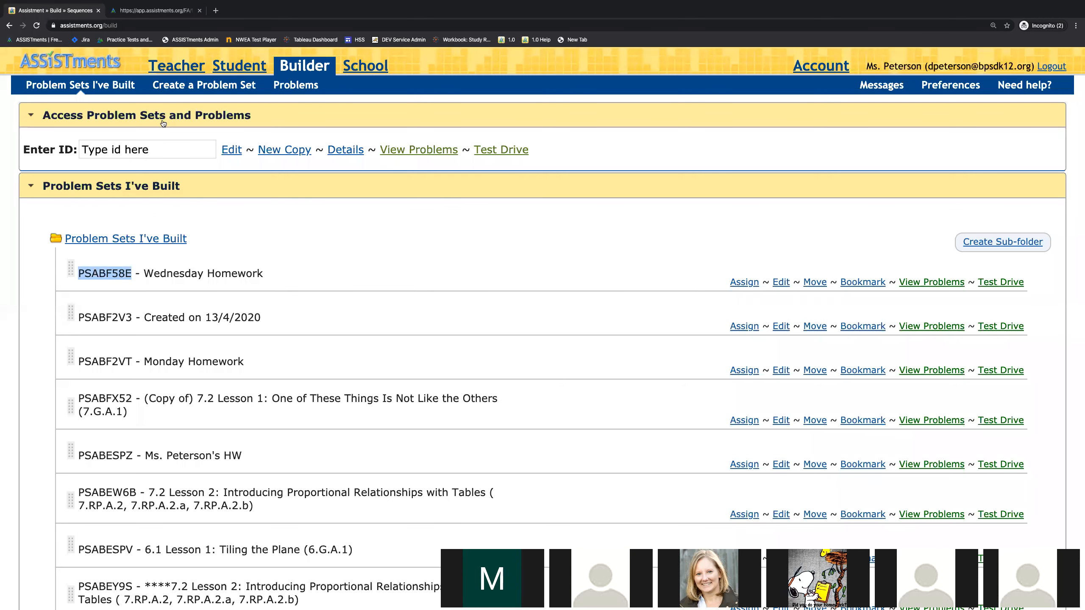
pyautogui.click(166, 12)
pyautogui.click(722, 95)
pyautogui.click(771, 97)
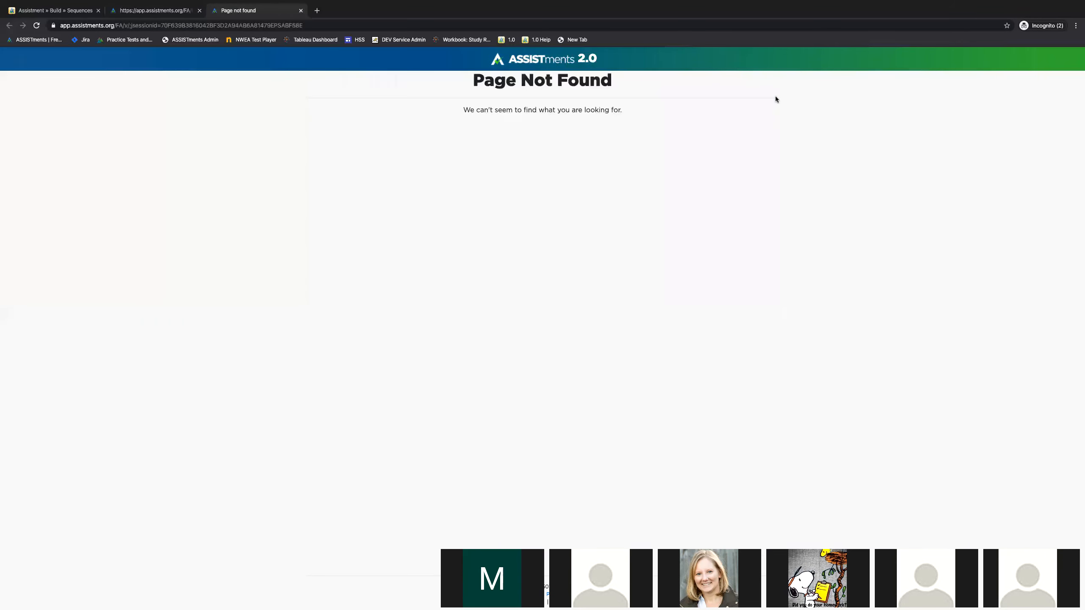
pyautogui.click(300, 11)
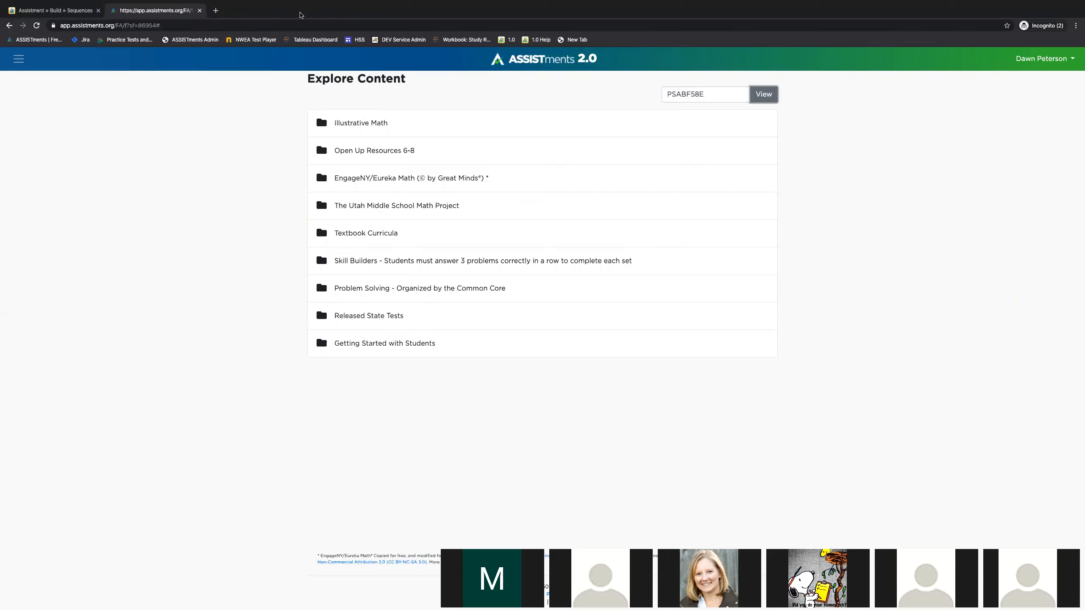
# Step: Switch to the split-screen browser windows, widen the one showing the ASSISTments home page and log in there
pyautogui.hotkey('ctrl', 'Right')
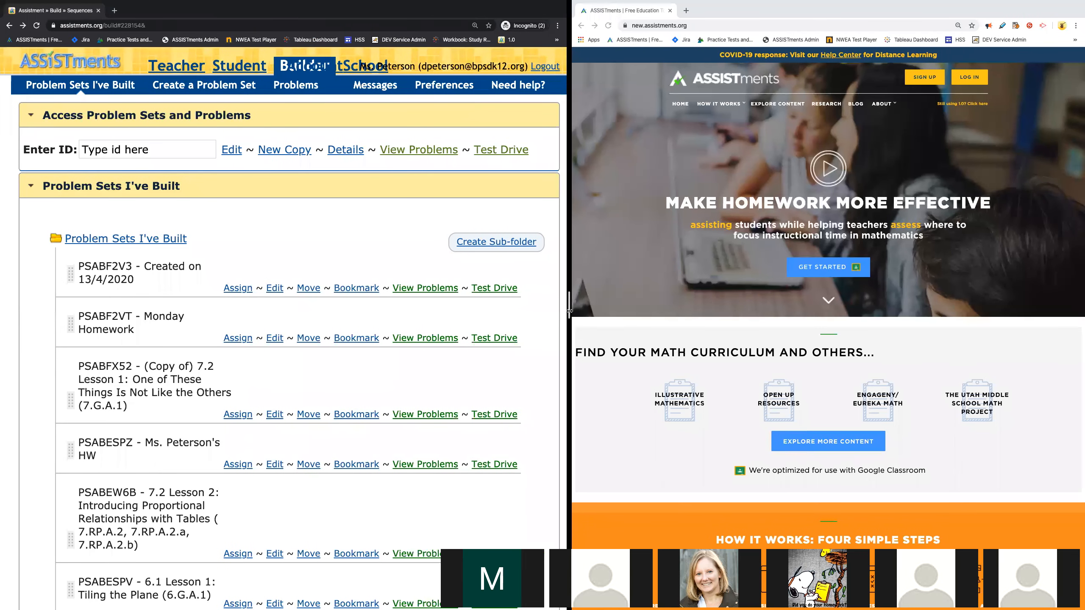
pyautogui.moveTo(568, 296); pyautogui.dragTo(330, 296)
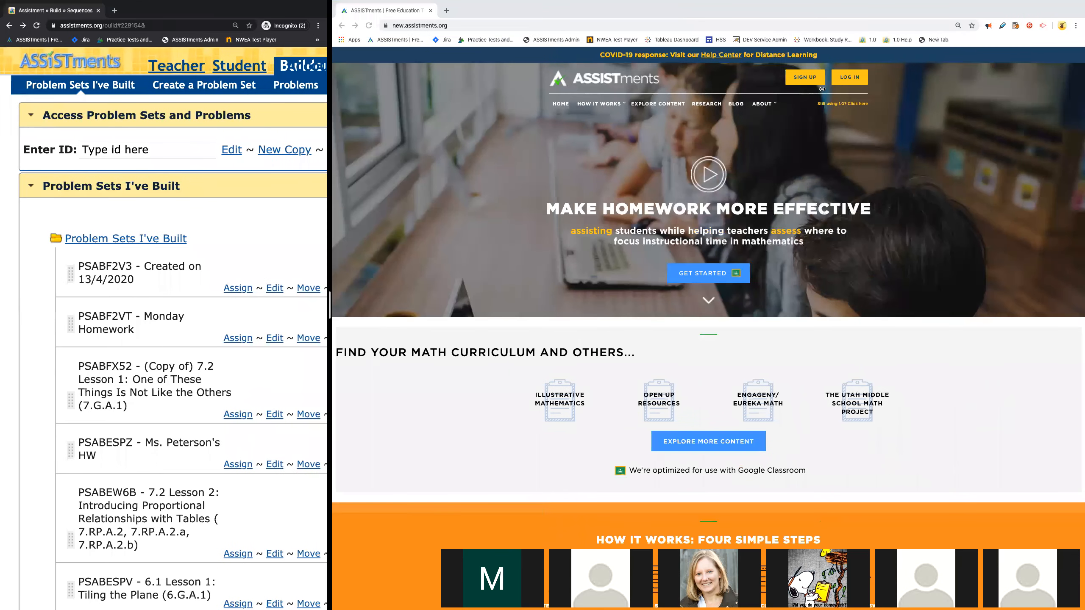
pyautogui.click(852, 79)
pyautogui.click(851, 80)
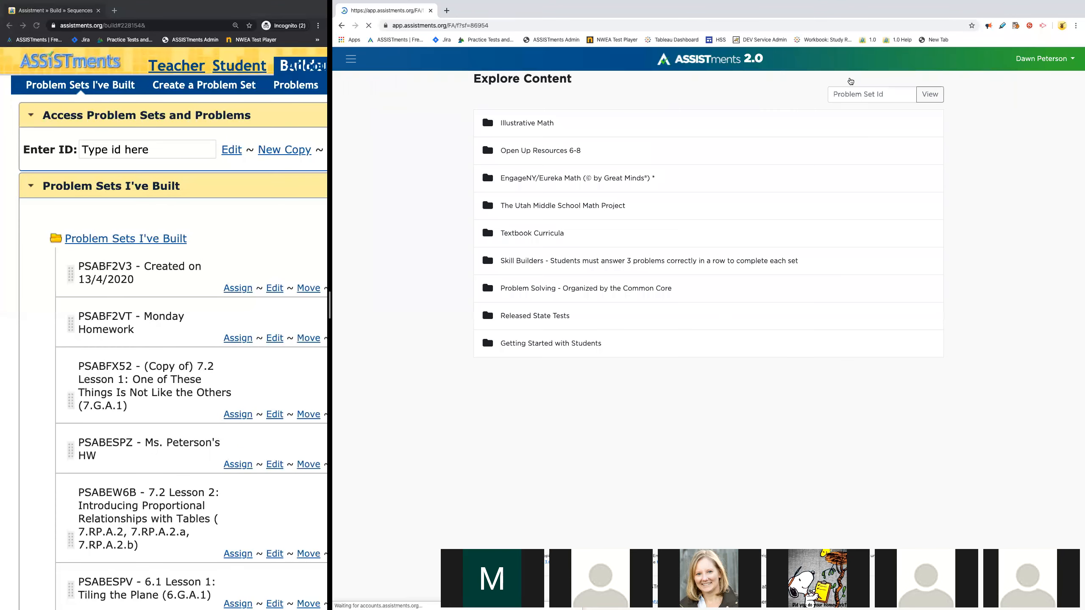
# Step: Look up problem set ID PSABF58E in Explore Content and review the problems of Wednesday Homework
pyautogui.click(849, 94)
pyautogui.hotkey('ctrl', 'v')
pyautogui.click(923, 94)
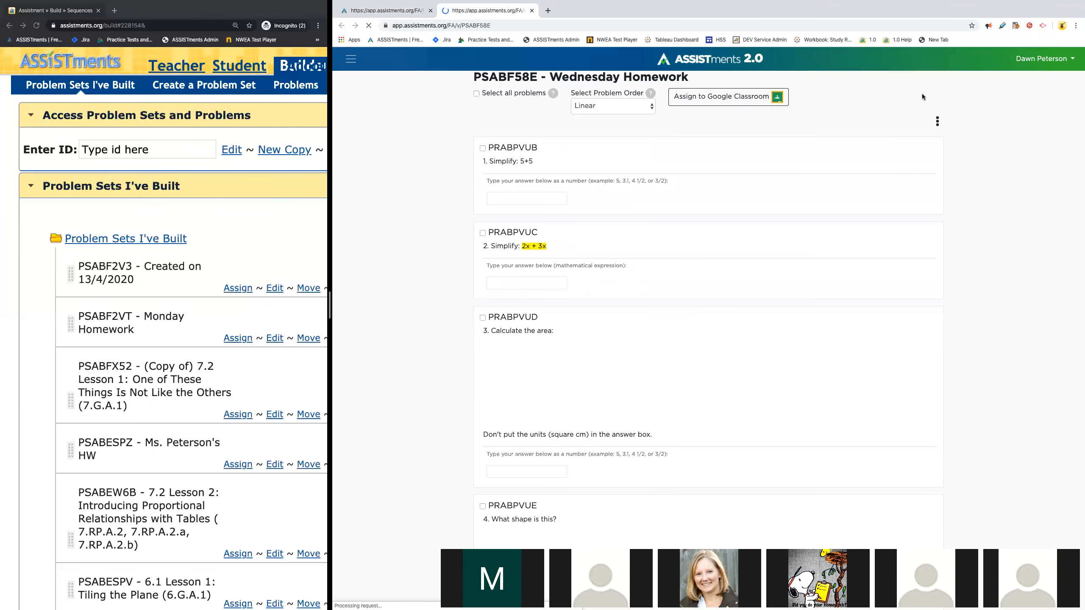
pyautogui.scroll(-1, 509, 134)
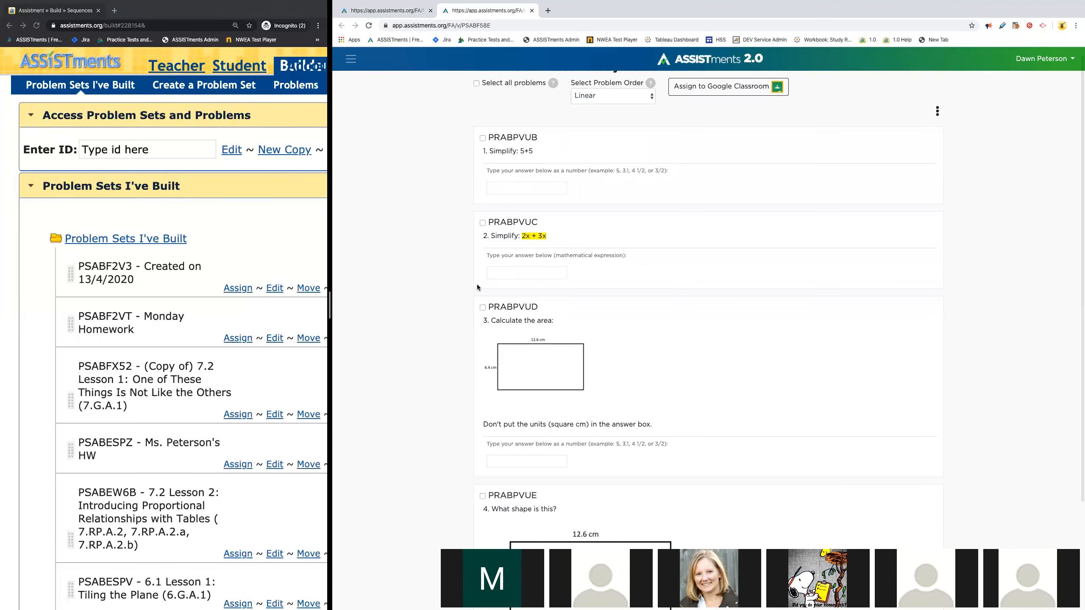
pyautogui.scroll(-3, 477, 286)
pyautogui.scroll(2, 477, 286)
pyautogui.scroll(1, 477, 288)
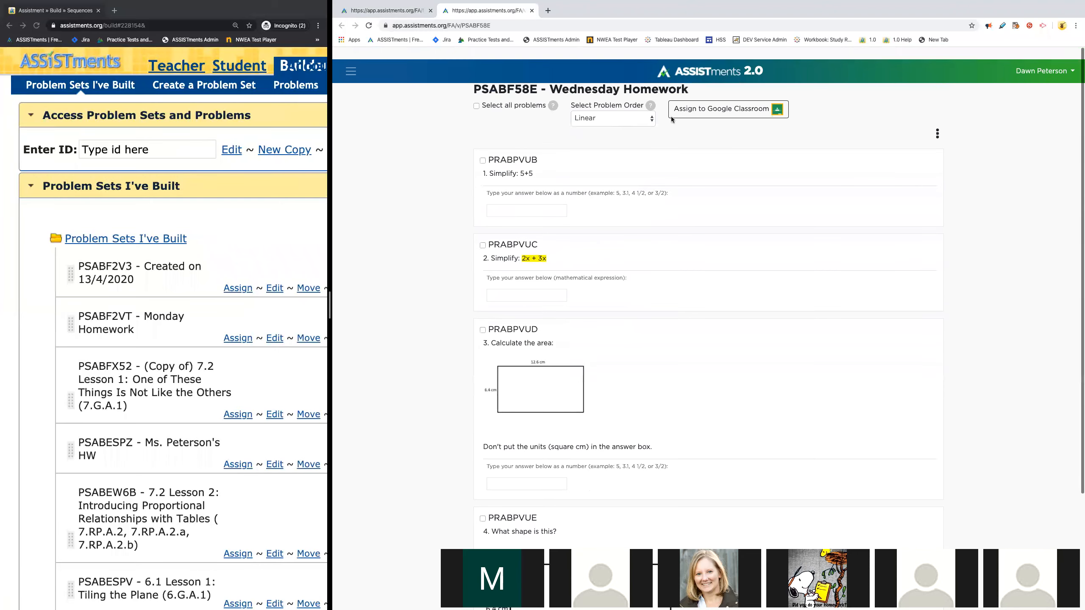
# Step: Assign Wednesday Homework to the Practice class in Google Classroom, keeping its name and leaving the release and due dates blank
pyautogui.click(777, 99)
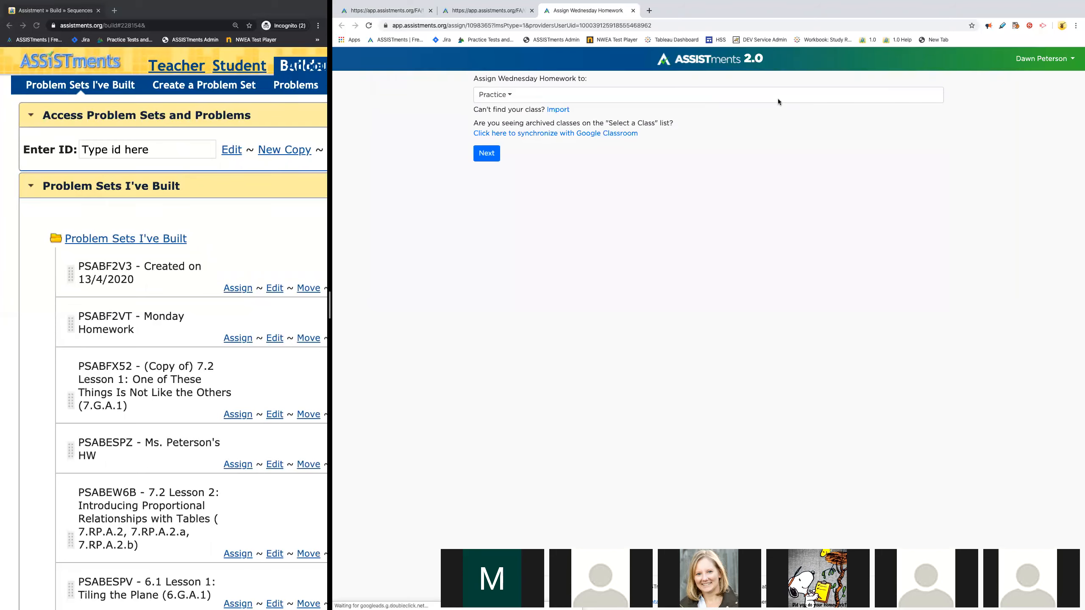
pyautogui.click(512, 95)
pyautogui.click(435, 122)
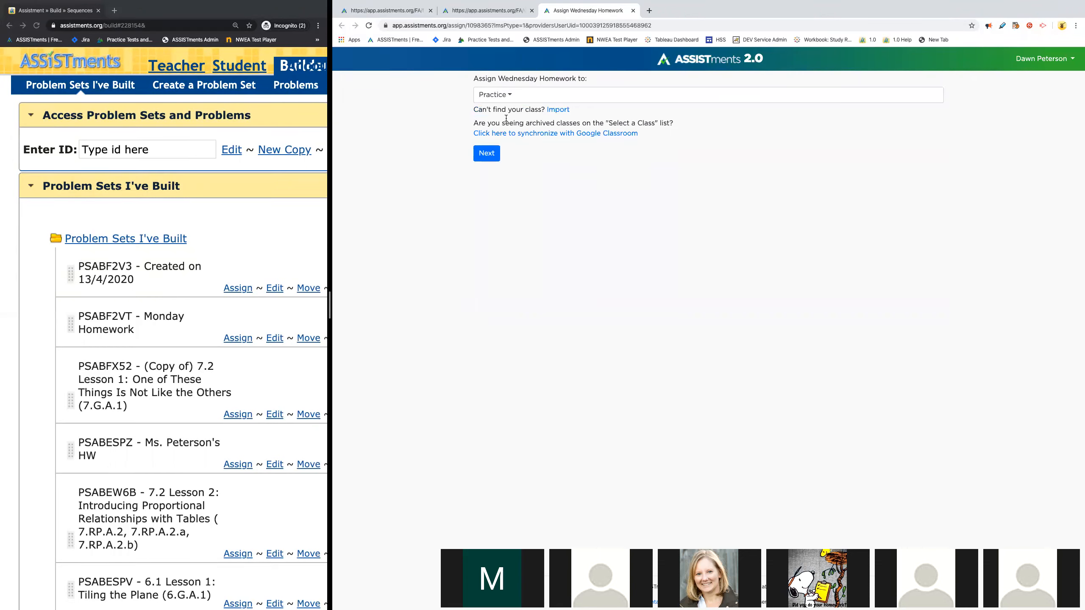
pyautogui.click(485, 154)
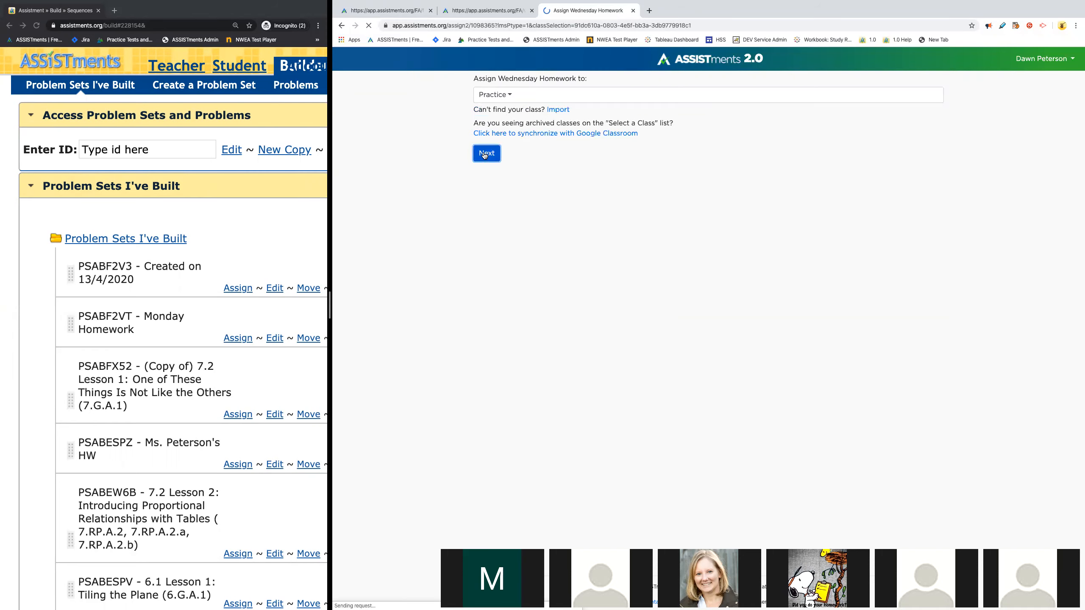
pyautogui.moveTo(473, 102); pyautogui.dragTo(666, 103)
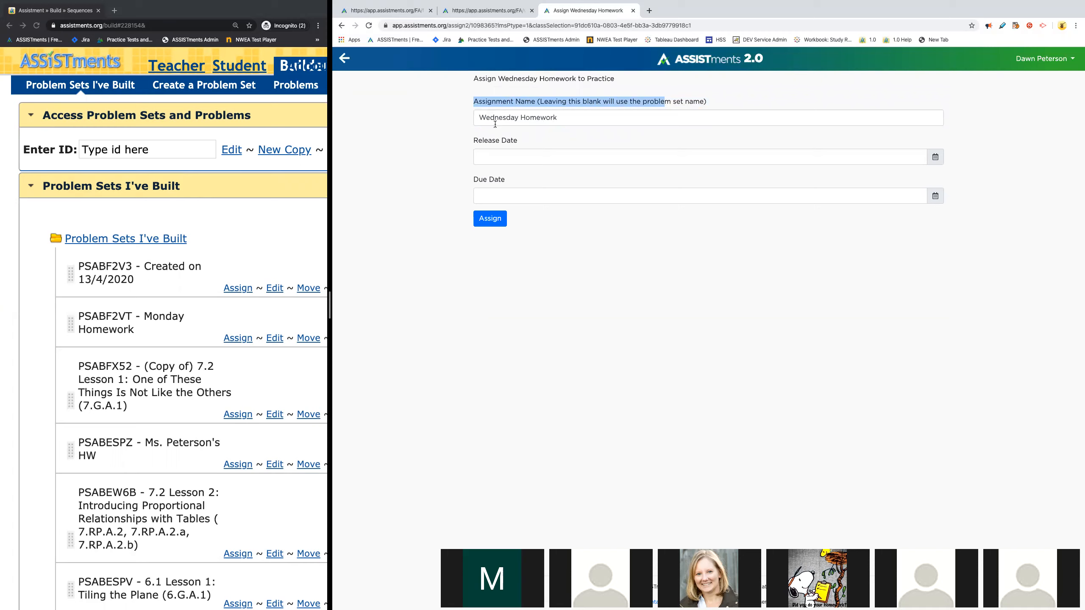
pyautogui.click(489, 219)
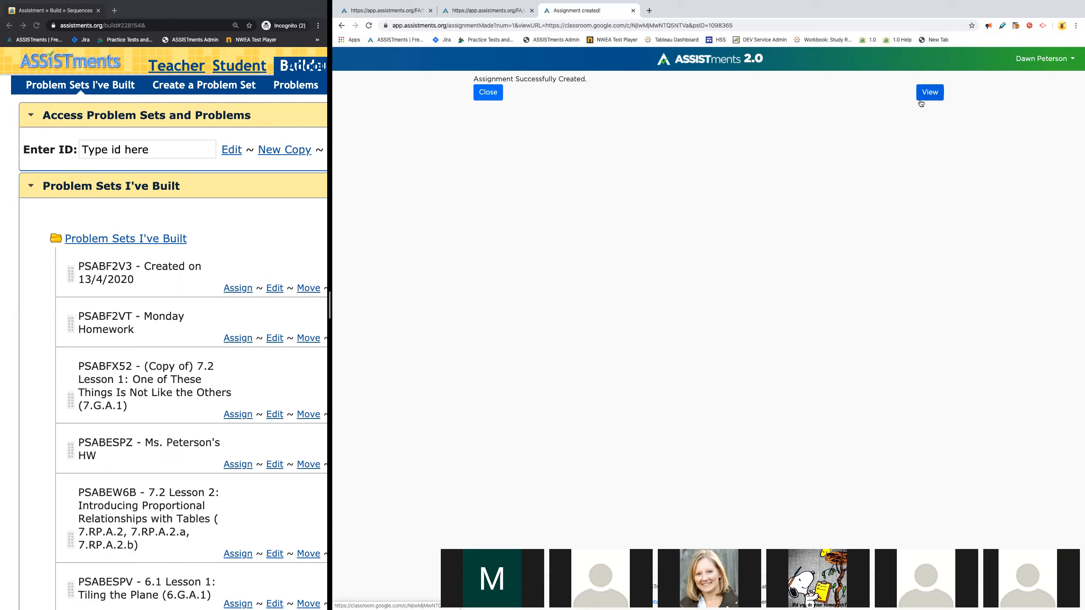
# Step: View the new assignment's class in Google Classroom, go to its Classwork page and dismiss the tip about moving posts
pyautogui.click(935, 95)
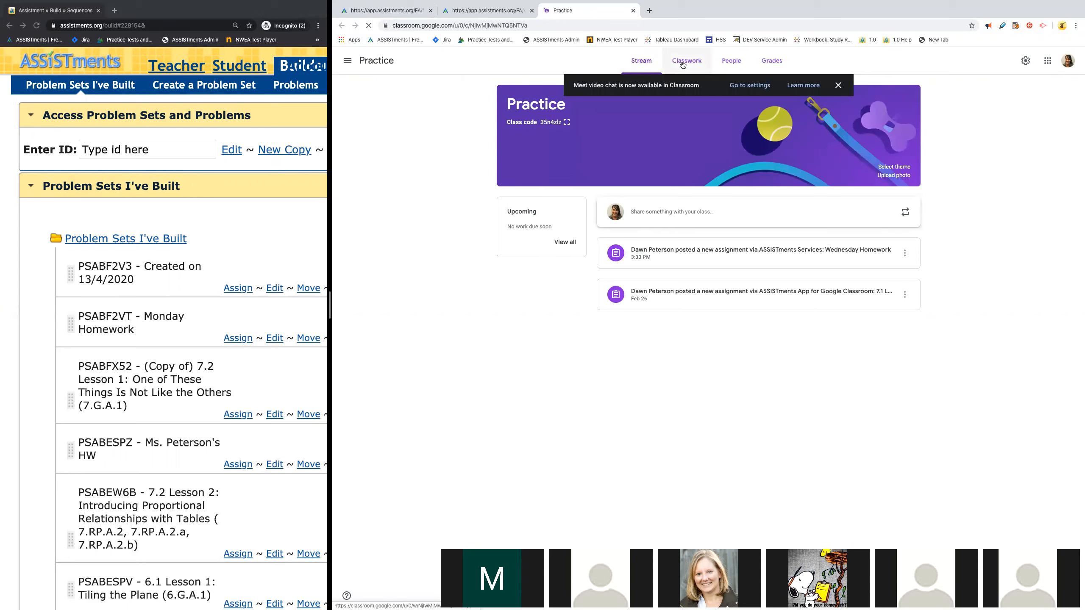
pyautogui.click(682, 64)
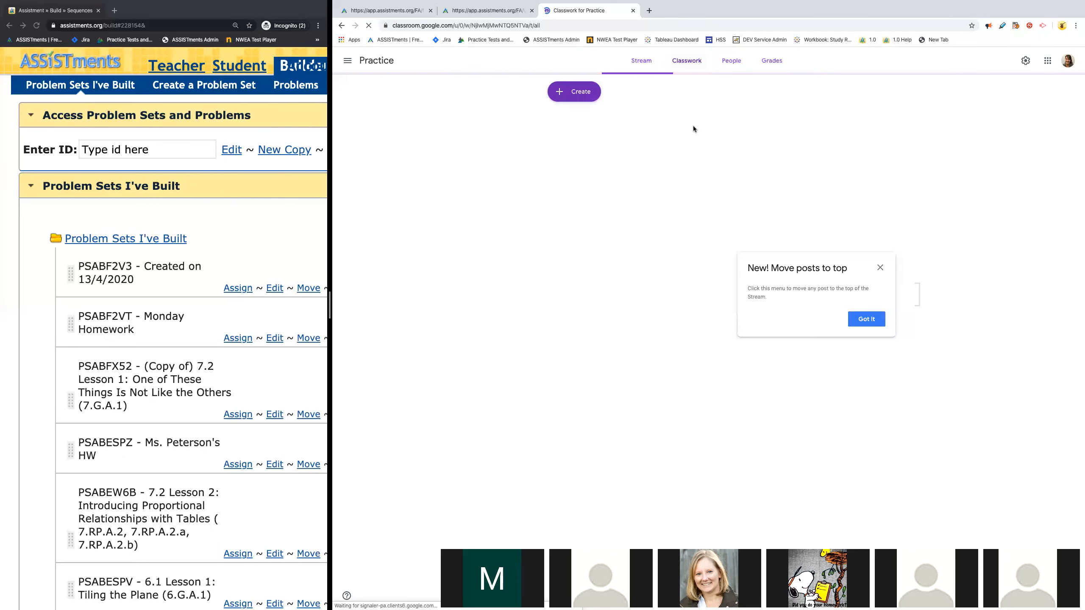
pyautogui.click(880, 268)
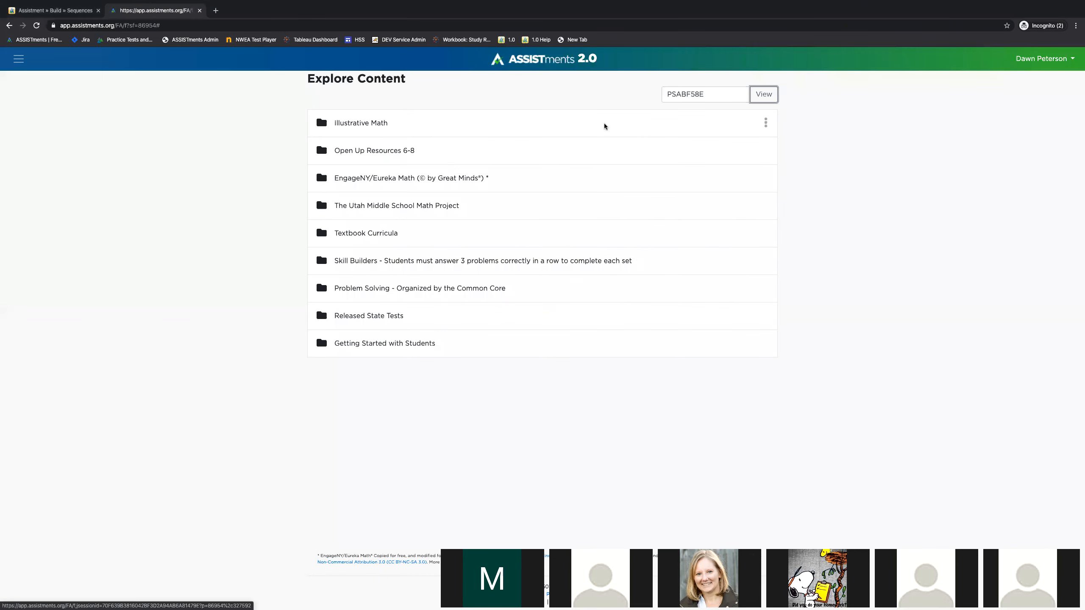
pyautogui.hotkey('ctrl', 'Left')
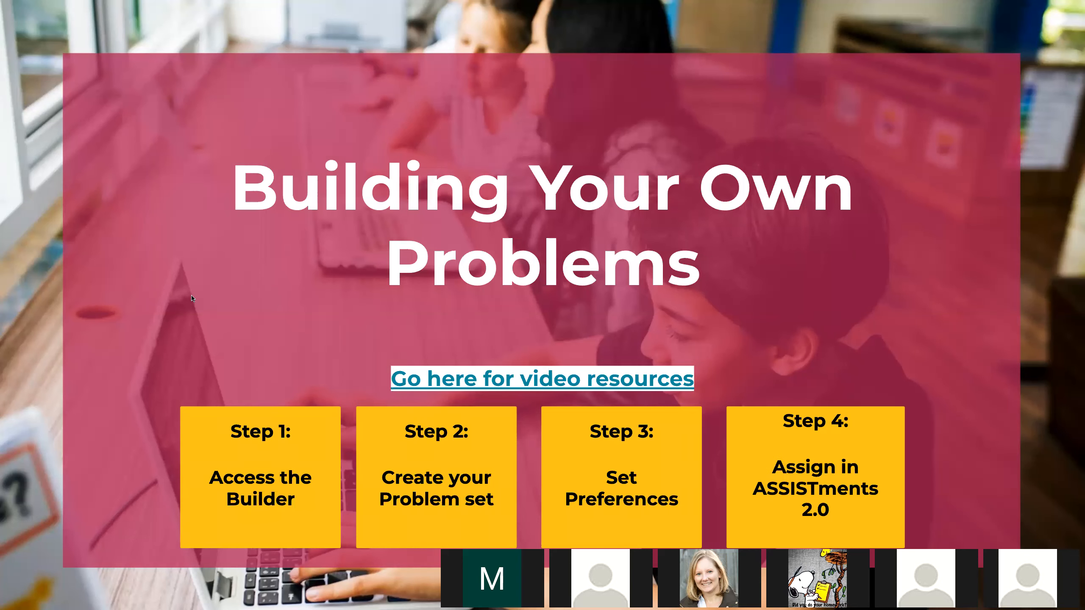
pyautogui.press('Right')
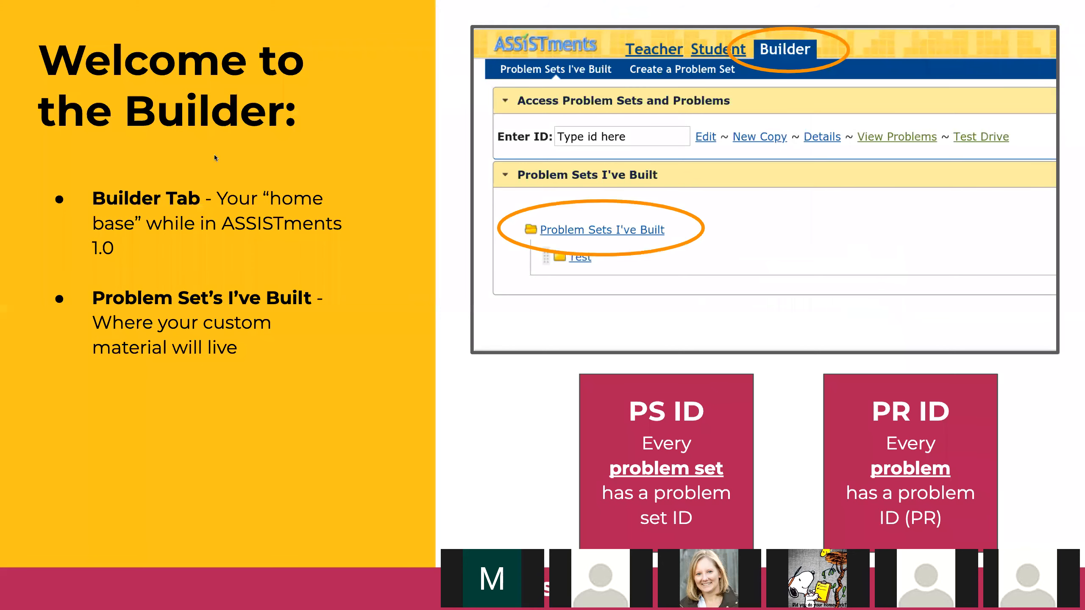
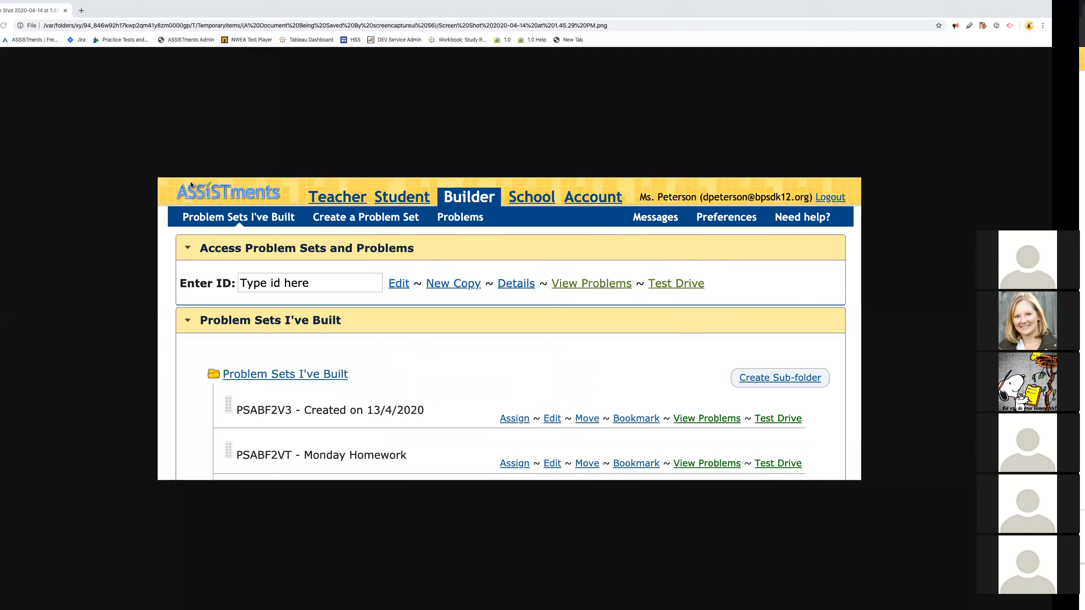
# Step: Return to the workshop slide deck and present it starting from the "Building From Scratch" slide
pyautogui.click(9, 26)
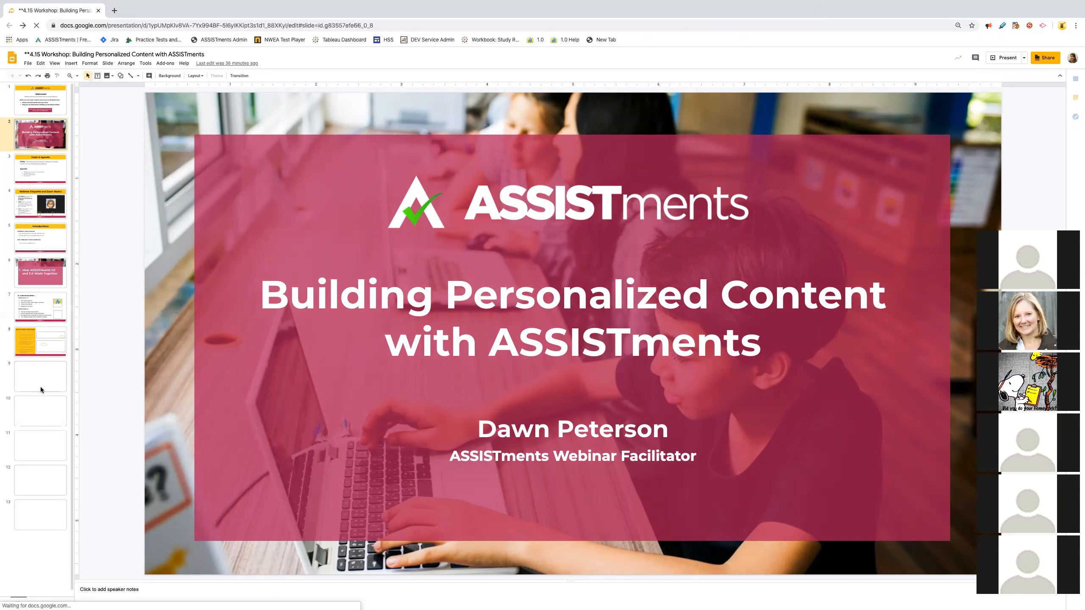
pyautogui.click(45, 375)
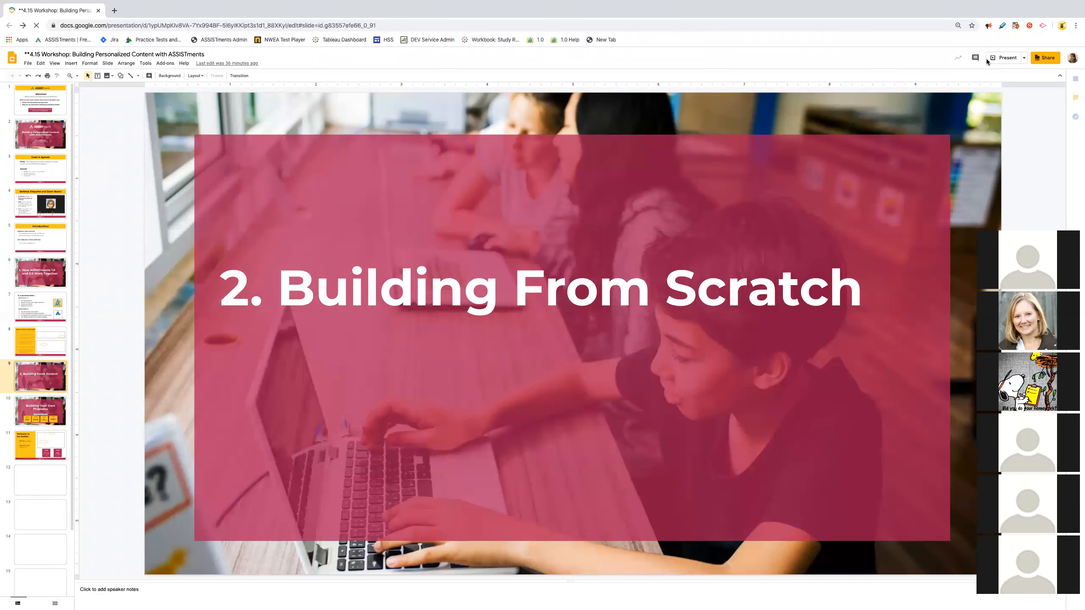
pyautogui.click(999, 58)
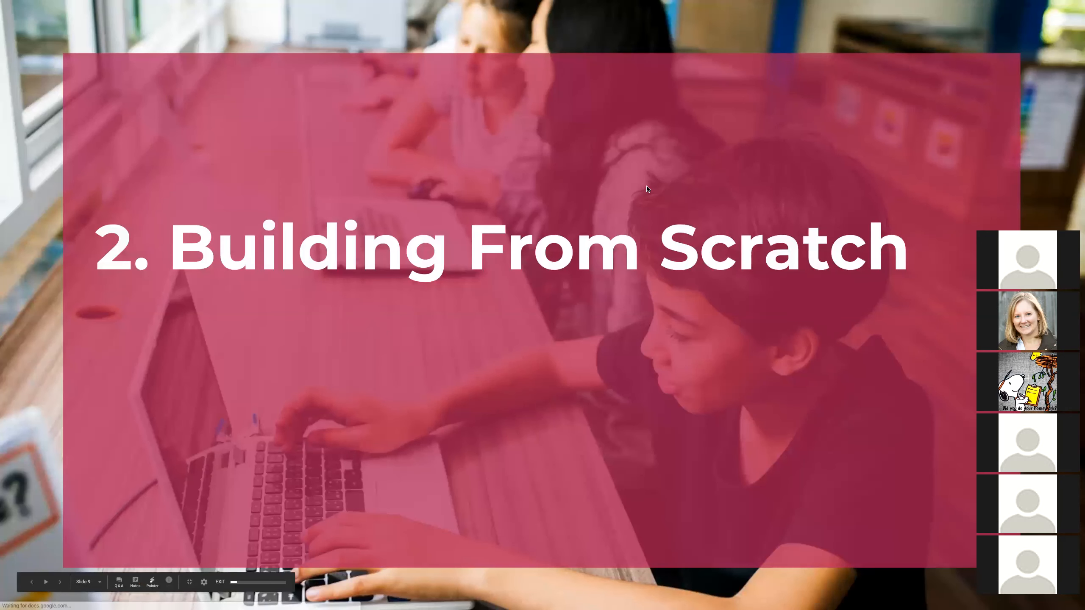
# Step: Advance the slideshow to the slide "Step 1: Find Problem Set and 'Edit'" in the Editing Existing Content section
pyautogui.press('Right')
pyautogui.press('Right')
pyautogui.press('Right')
pyautogui.press('Right')
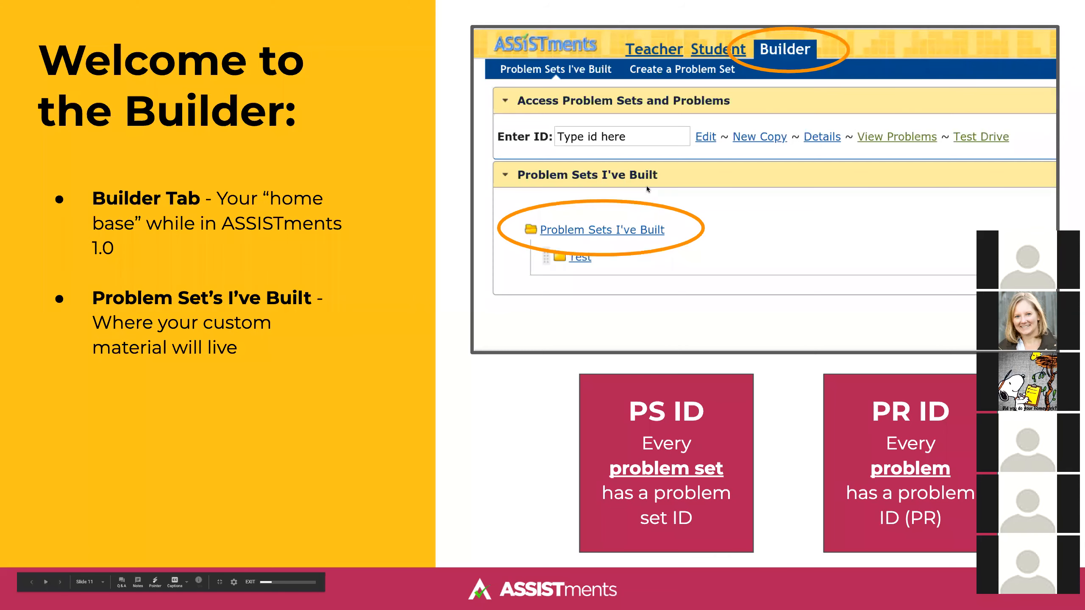
pyautogui.press('Right')
pyautogui.press('Right')
pyautogui.press('Right')
pyautogui.press('Right')
pyautogui.press('Right')
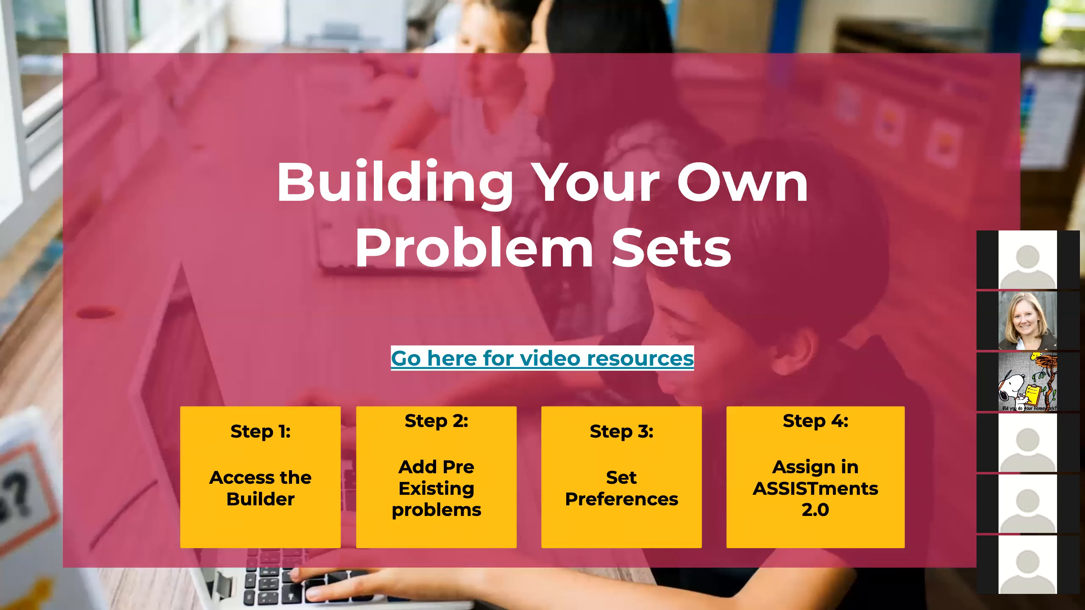
pyautogui.press('Right')
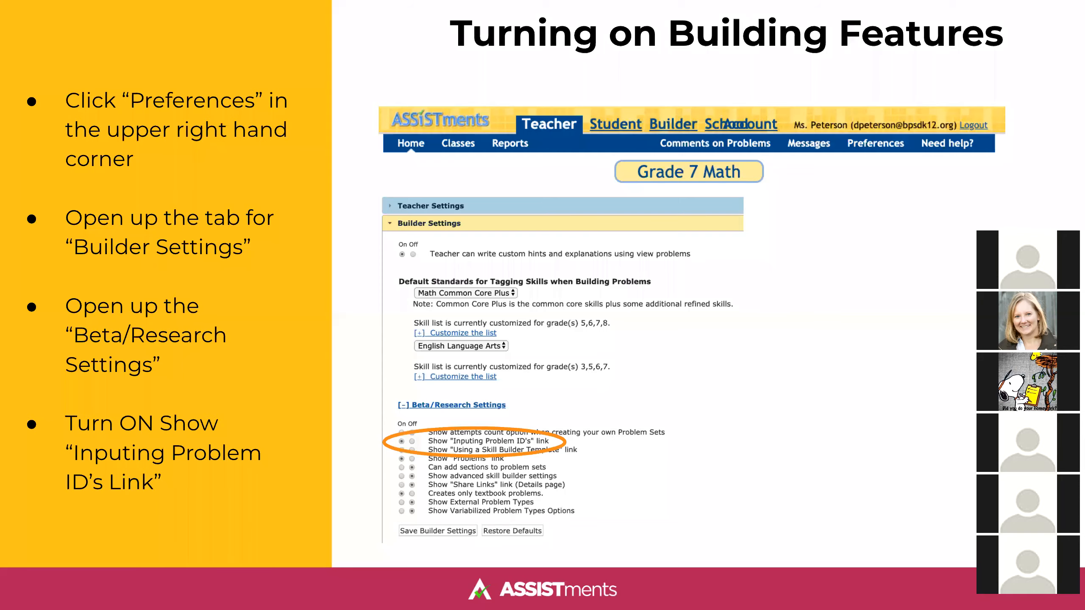
pyautogui.press('Right')
pyautogui.press('Right')
pyautogui.press('Right')
pyautogui.press('Right')
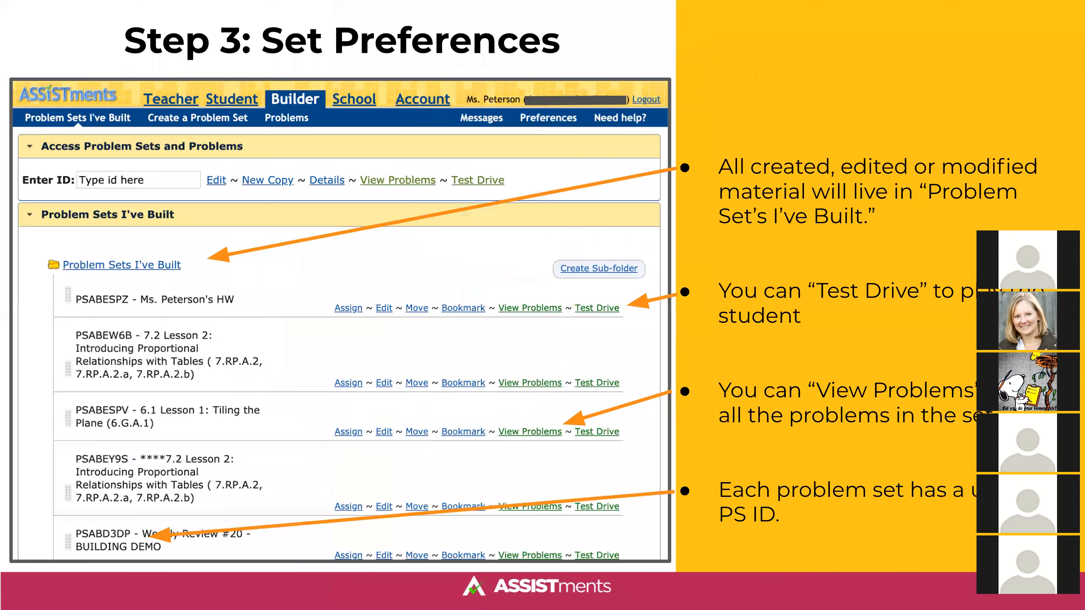
pyautogui.press('Right')
pyautogui.press('Right')
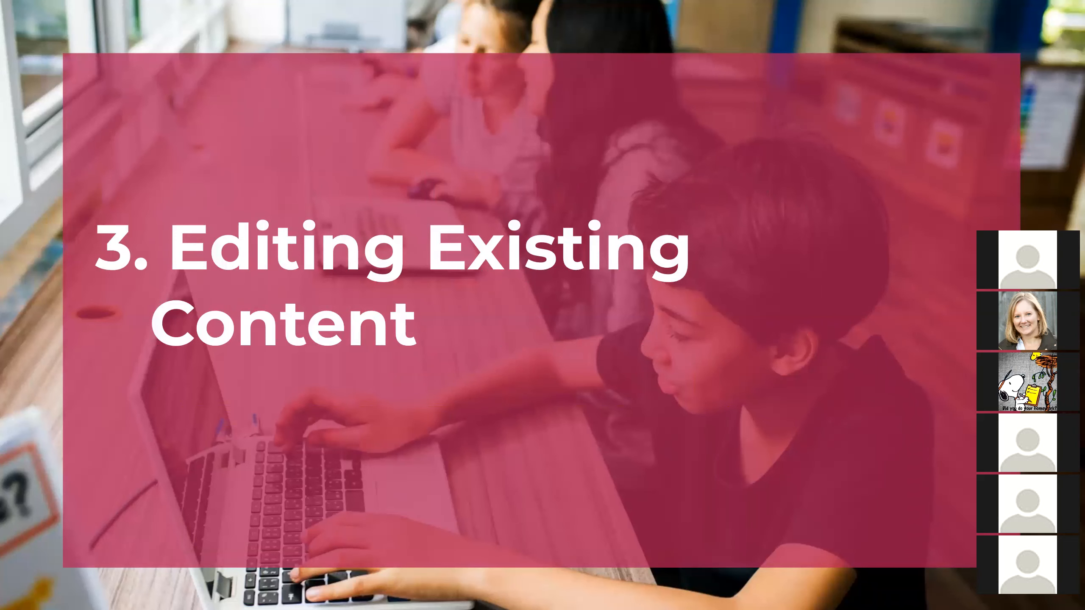
pyautogui.press('Right')
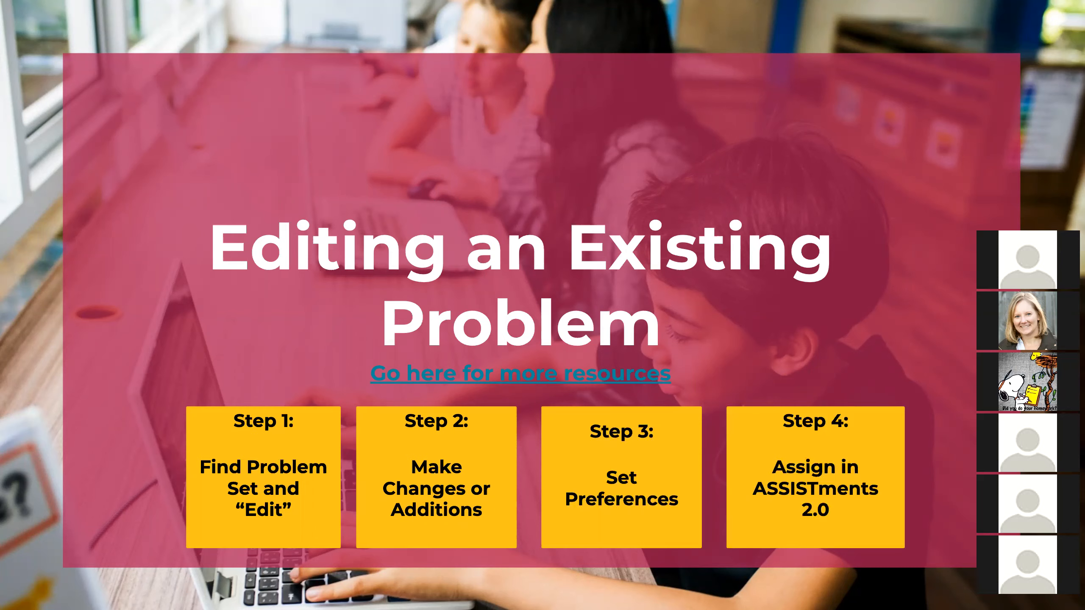
pyautogui.click(736, 122)
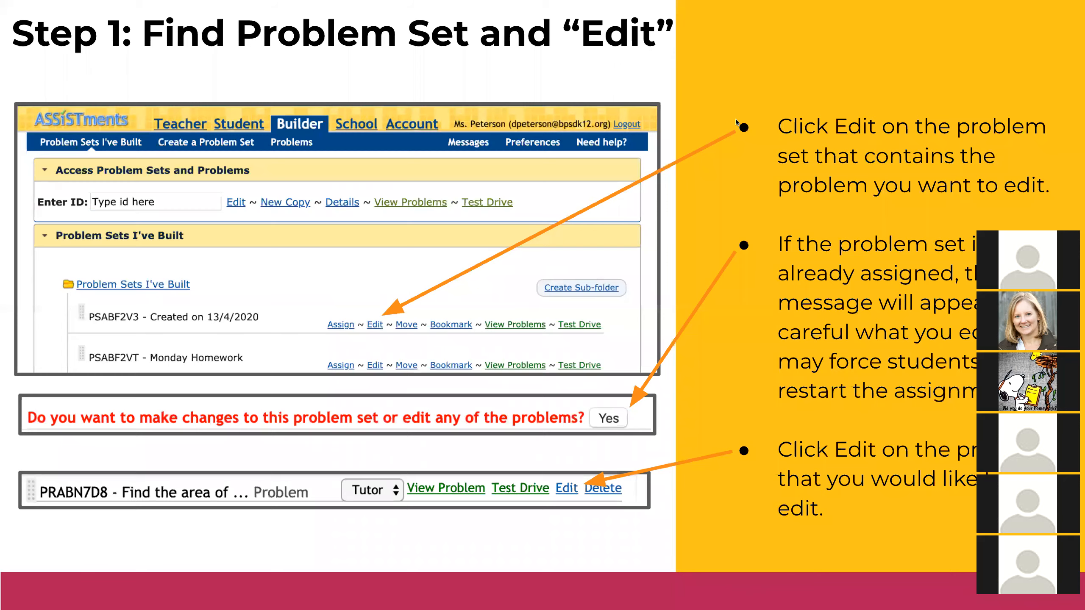
# Step: Switch to the ASSISTments 1.0 window and open Wednesday Homework for editing in the Builder
pyautogui.hotkey('ctrl', 'Right')
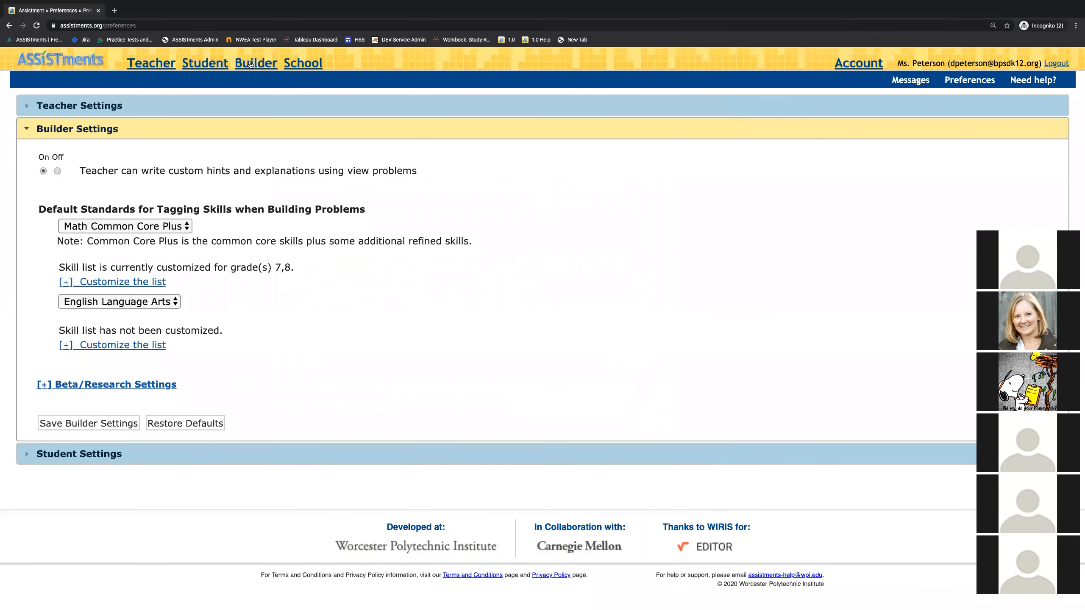
pyautogui.click(251, 63)
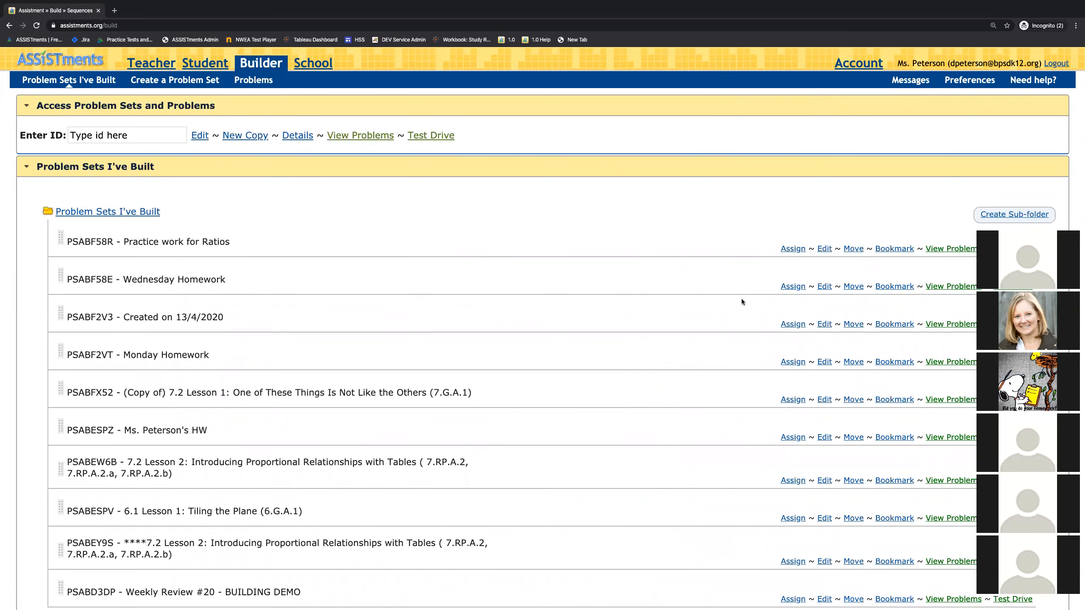
pyautogui.click(824, 290)
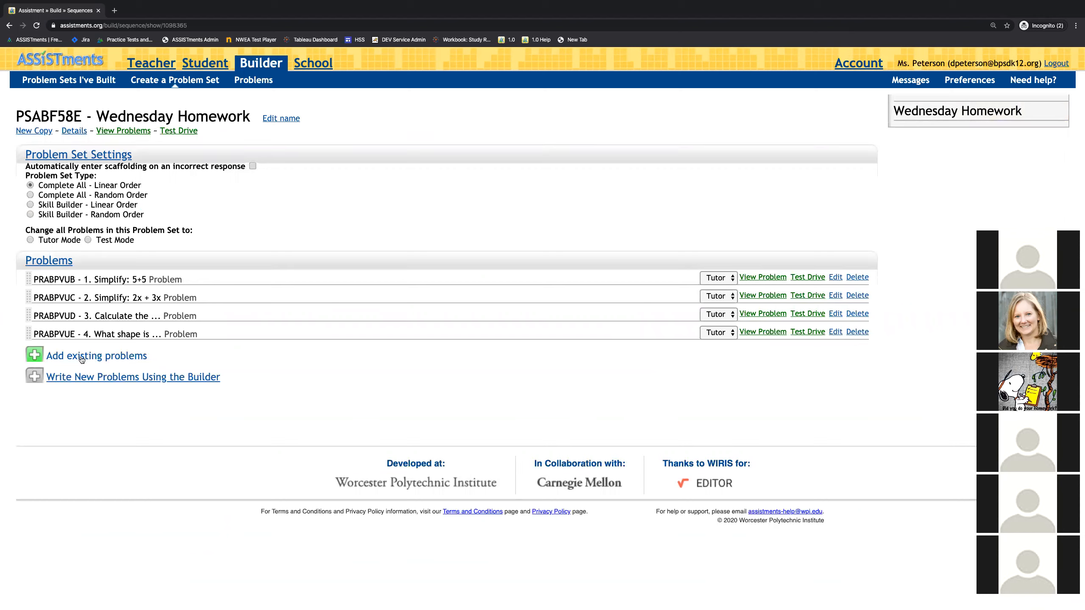
# Step: Write a new problem "5. What is your favorite color?" as an Ungraded Open Response and save it to the set
pyautogui.click(78, 376)
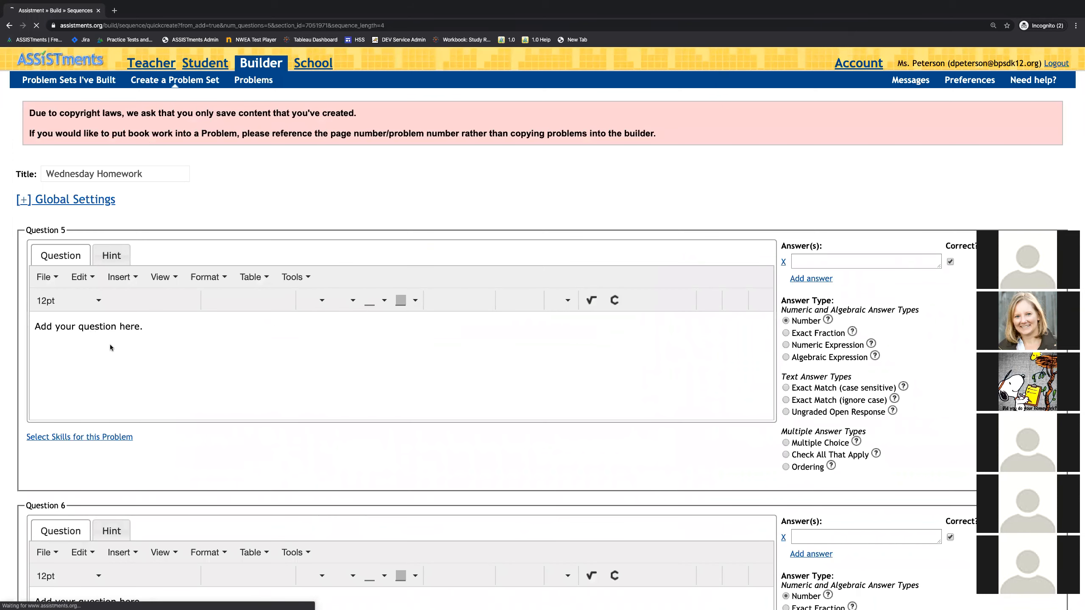
pyautogui.click(110, 345)
pyautogui.write('5.')
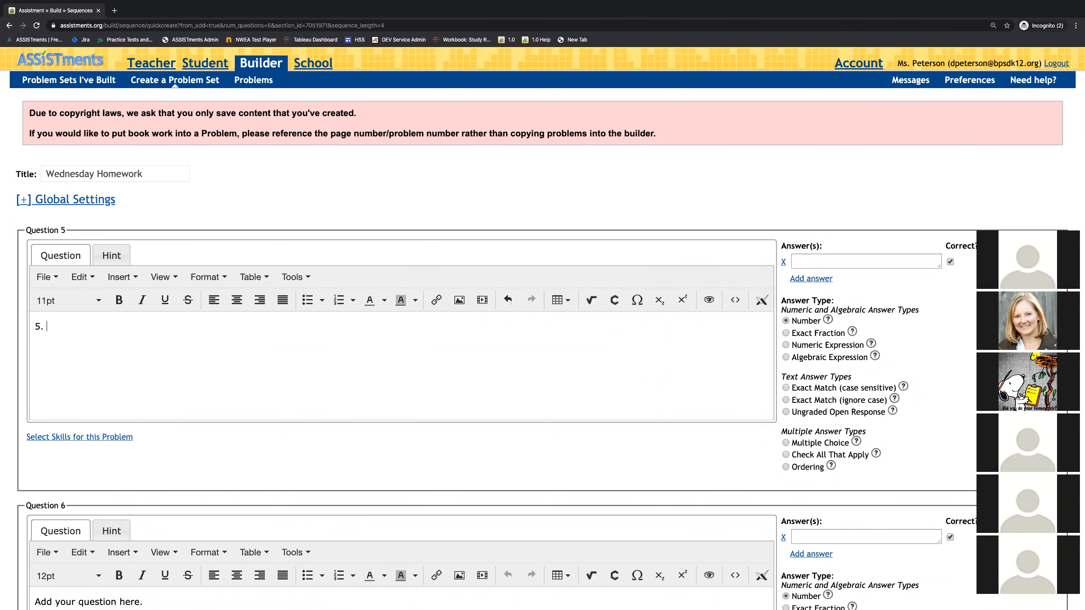
pyautogui.write(' What is your favorite color?')
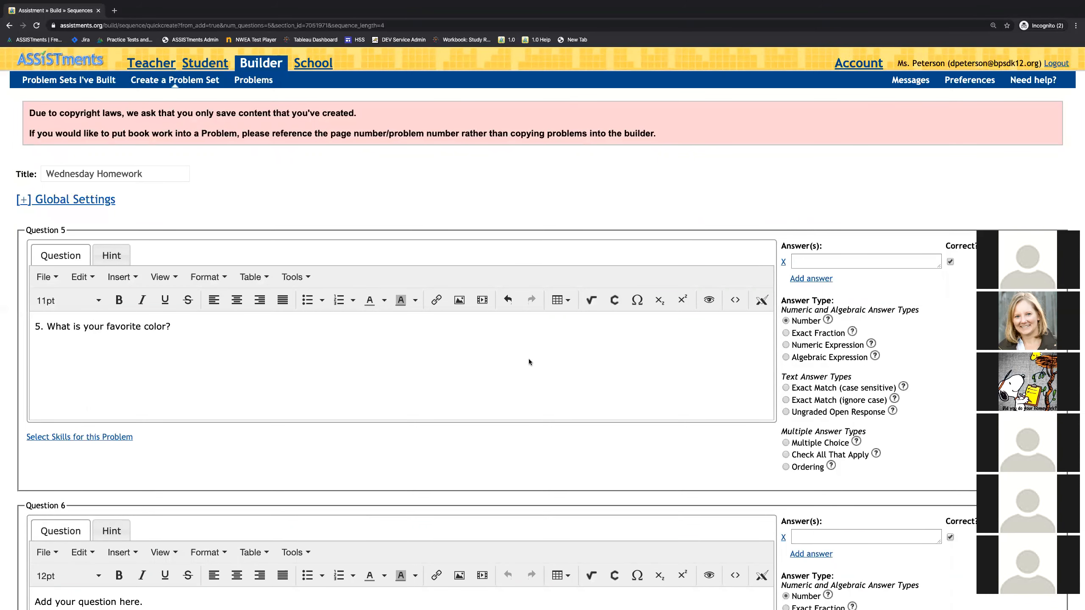
pyautogui.click(785, 412)
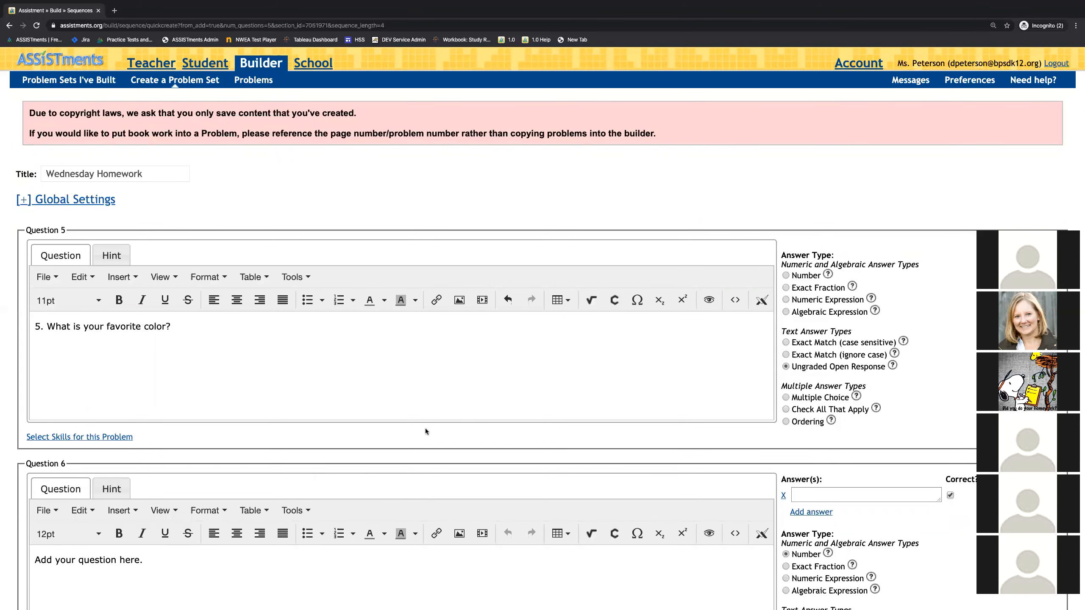
pyautogui.scroll(-20, 425, 428)
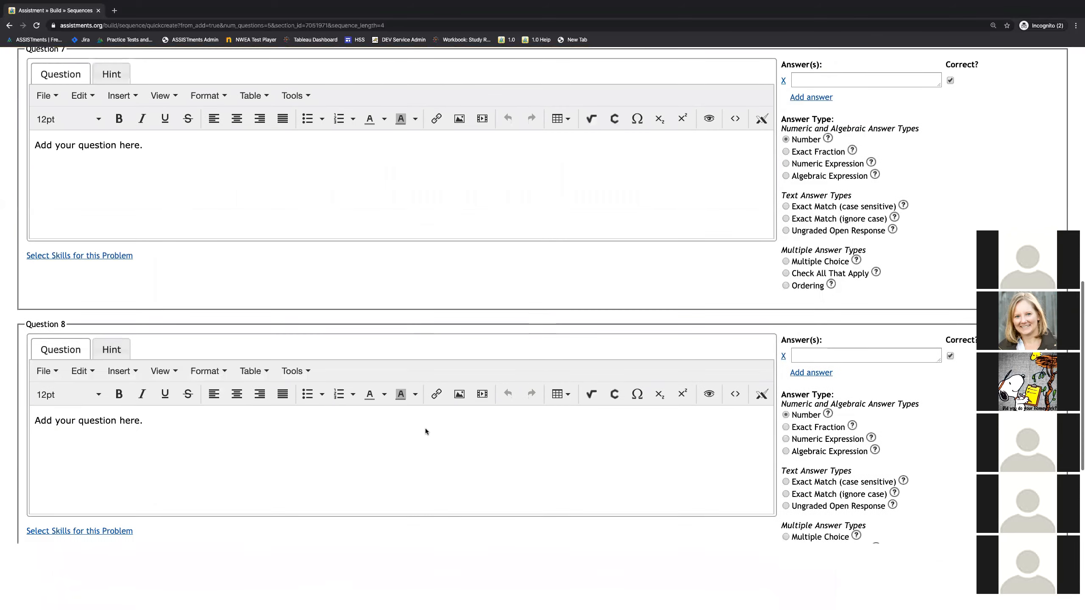
pyautogui.click(30, 478)
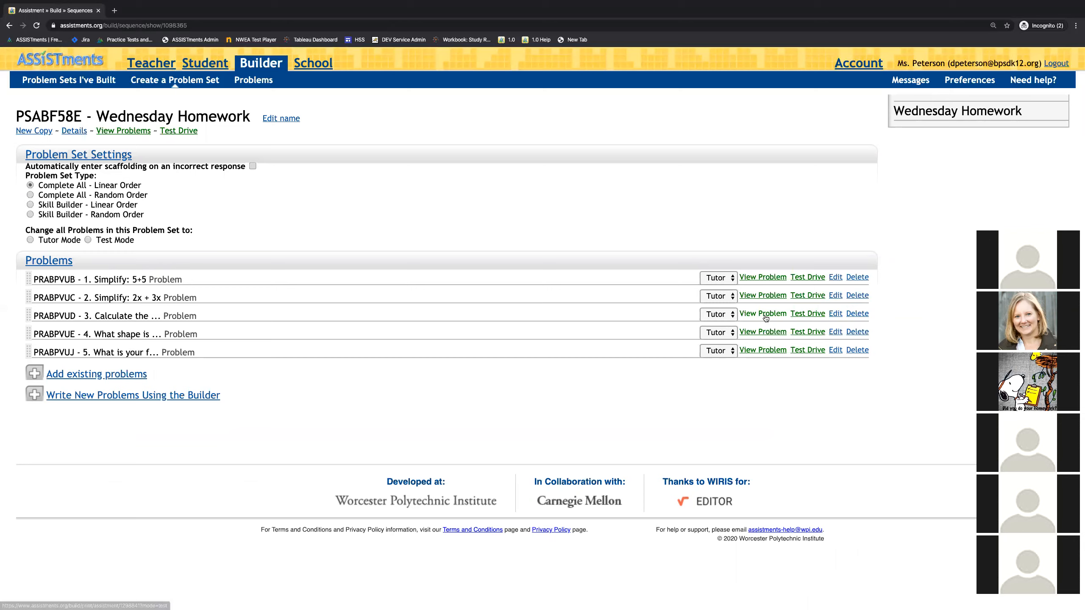
# Step: Open problem 3 for editing and add the line "a = l x w" below the note about units
pyautogui.click(835, 314)
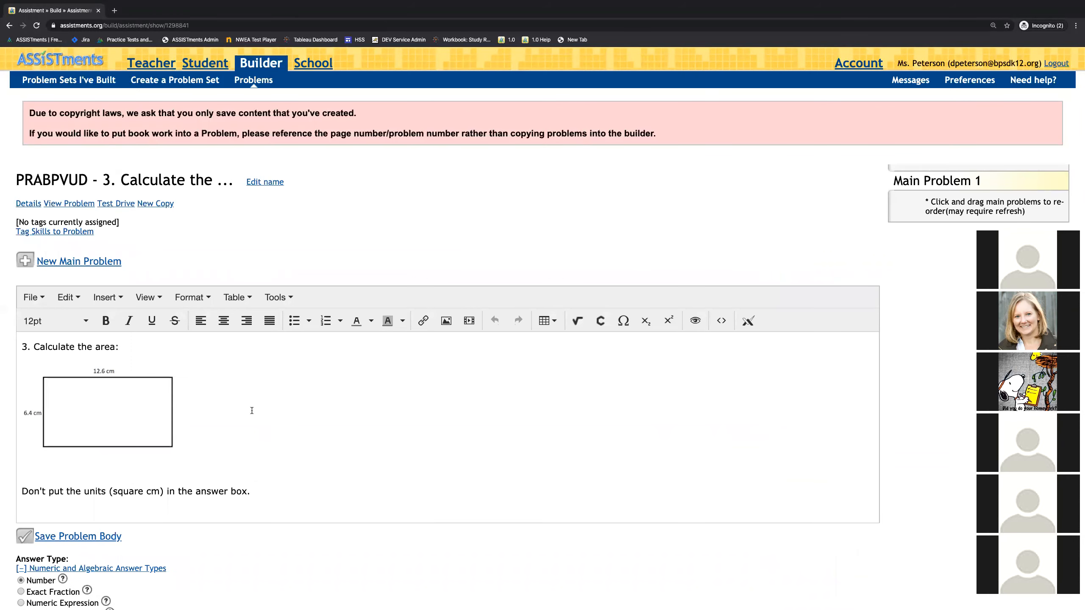
pyautogui.scroll(-2, 252, 410)
pyautogui.click(206, 386)
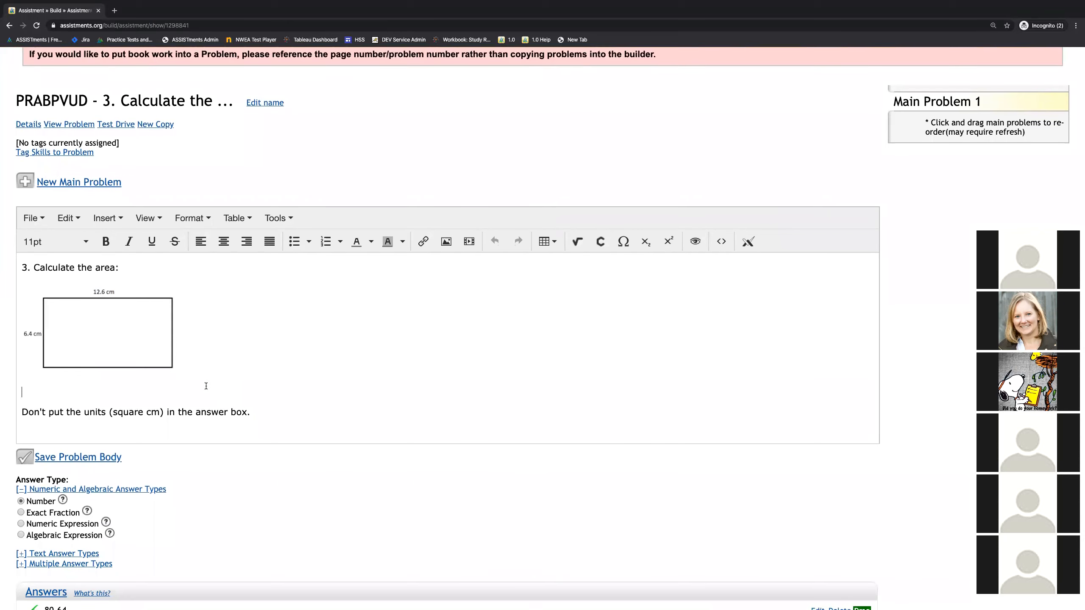
pyautogui.click(298, 412)
pyautogui.press('Return')
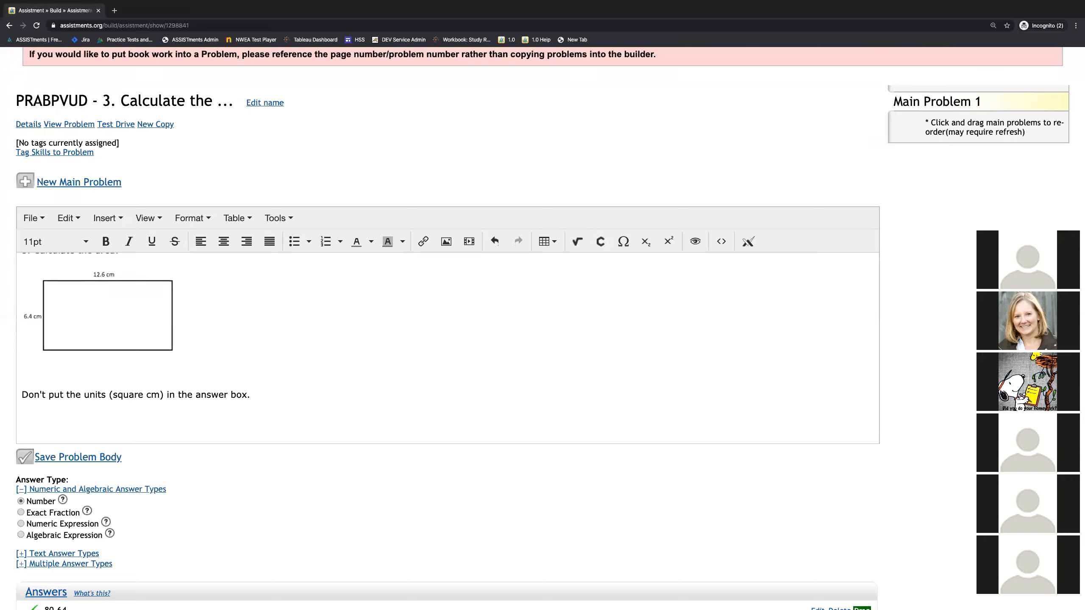
pyautogui.write('a = l x w')
# Step: Try to give the formula line a yellow highlight, bold type and an 18pt font size
pyautogui.click(400, 244)
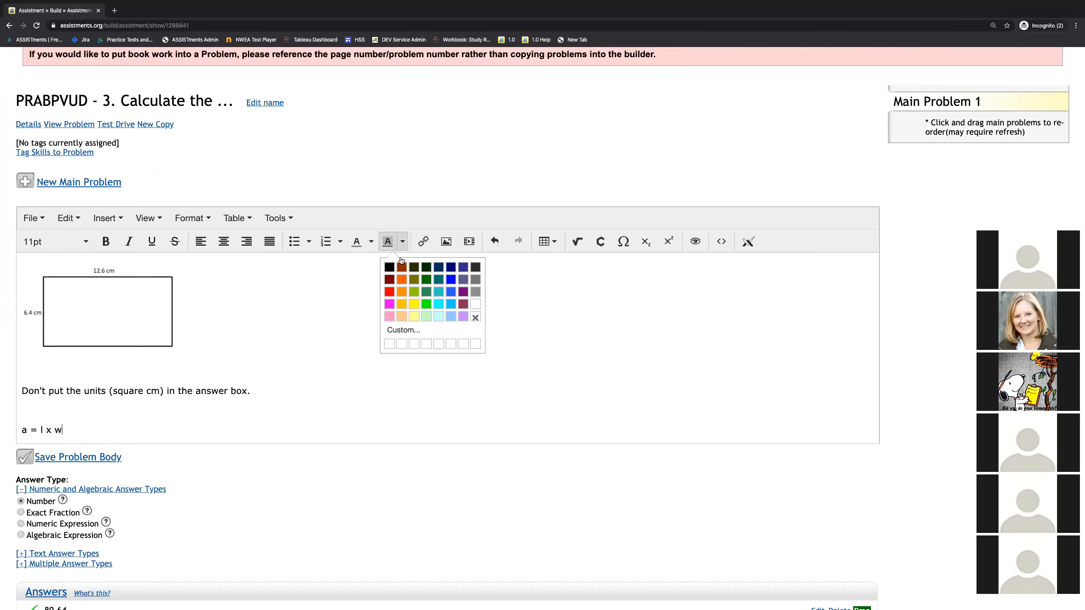
pyautogui.click(414, 304)
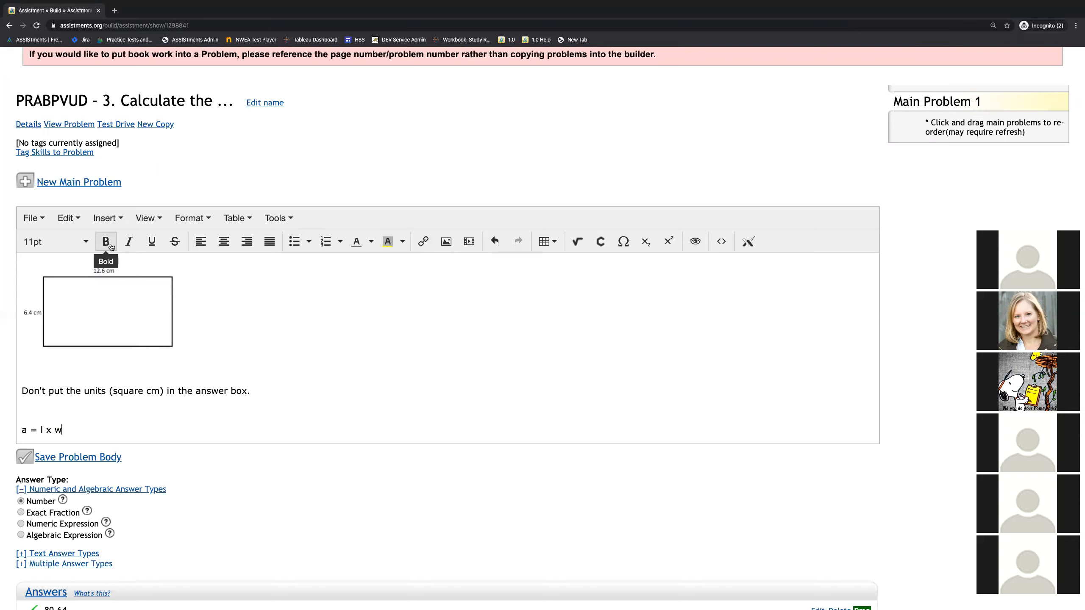
pyautogui.click(54, 242)
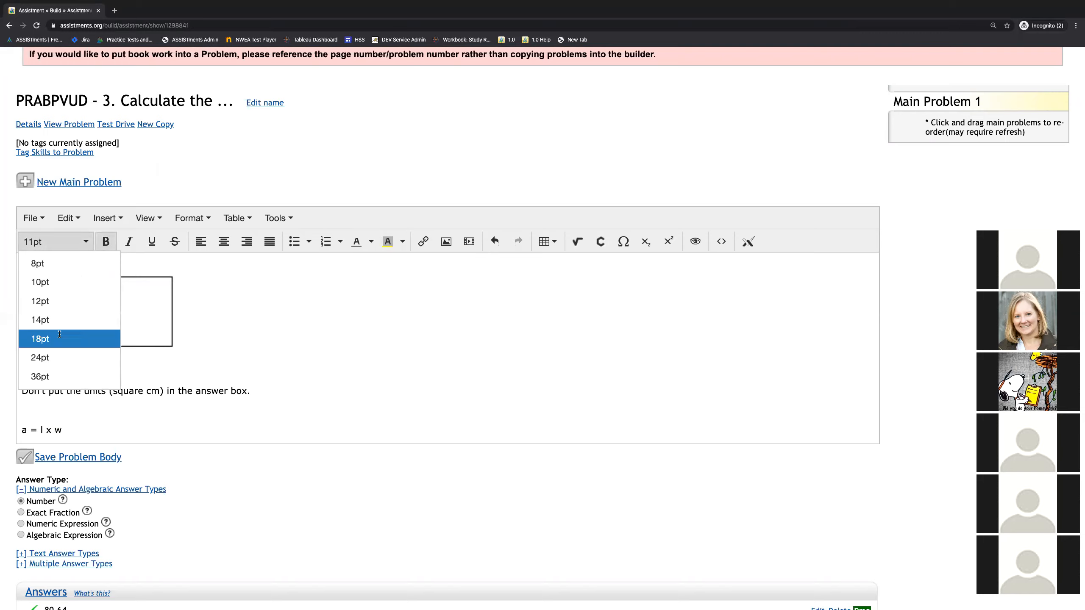
pyautogui.click(60, 339)
# Step: Format the text "a = l x w" at 18pt with a yellow highlight and save the problem body
pyautogui.moveTo(72, 429); pyautogui.dragTo(19, 436)
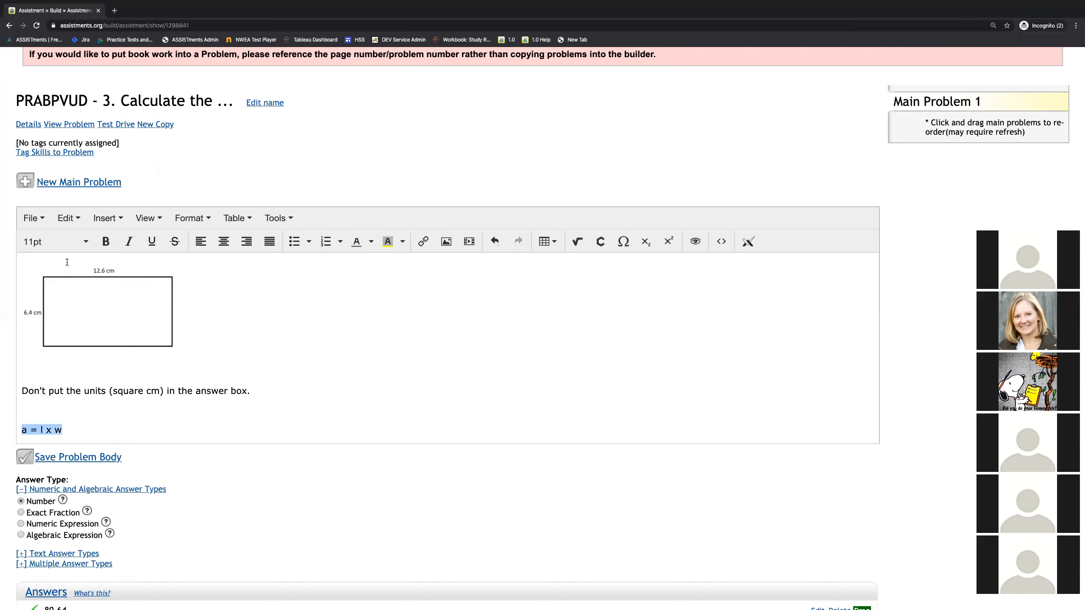
pyautogui.click(54, 242)
pyautogui.click(51, 339)
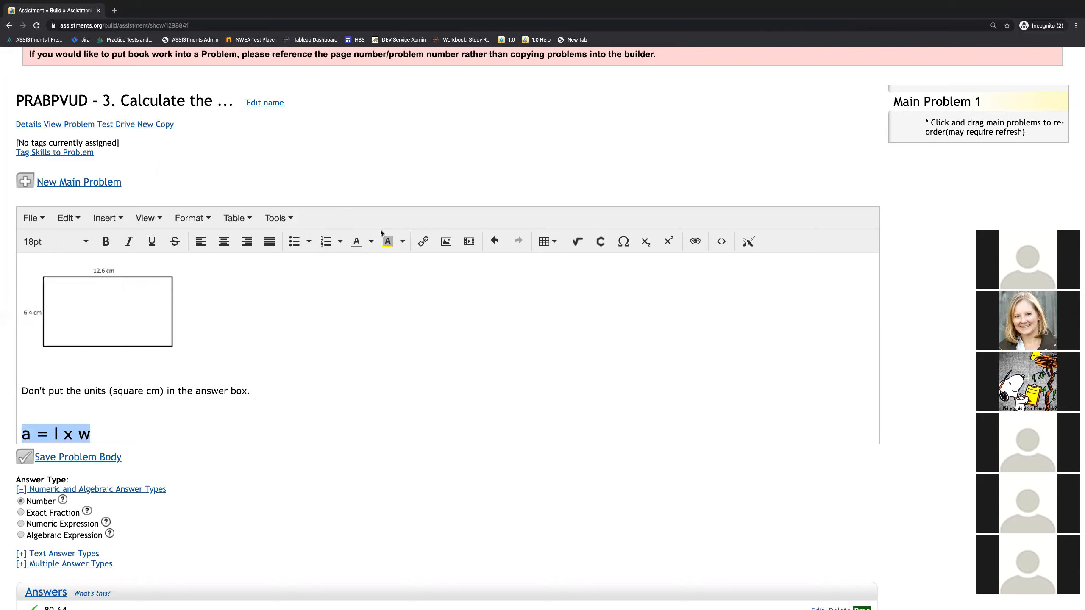
pyautogui.click(402, 241)
pyautogui.click(411, 304)
pyautogui.click(243, 364)
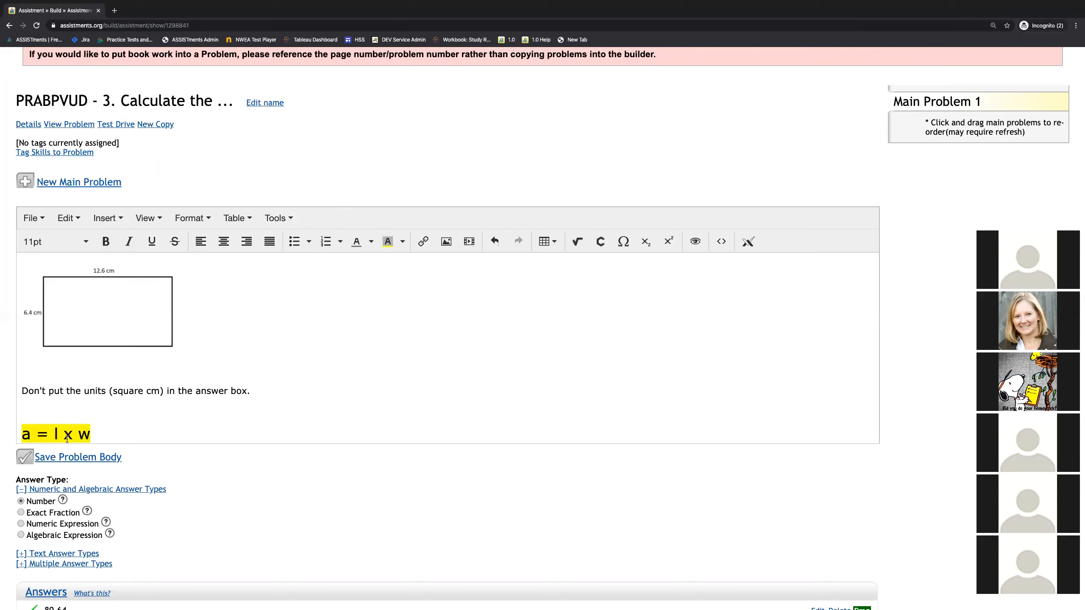
pyautogui.click(61, 457)
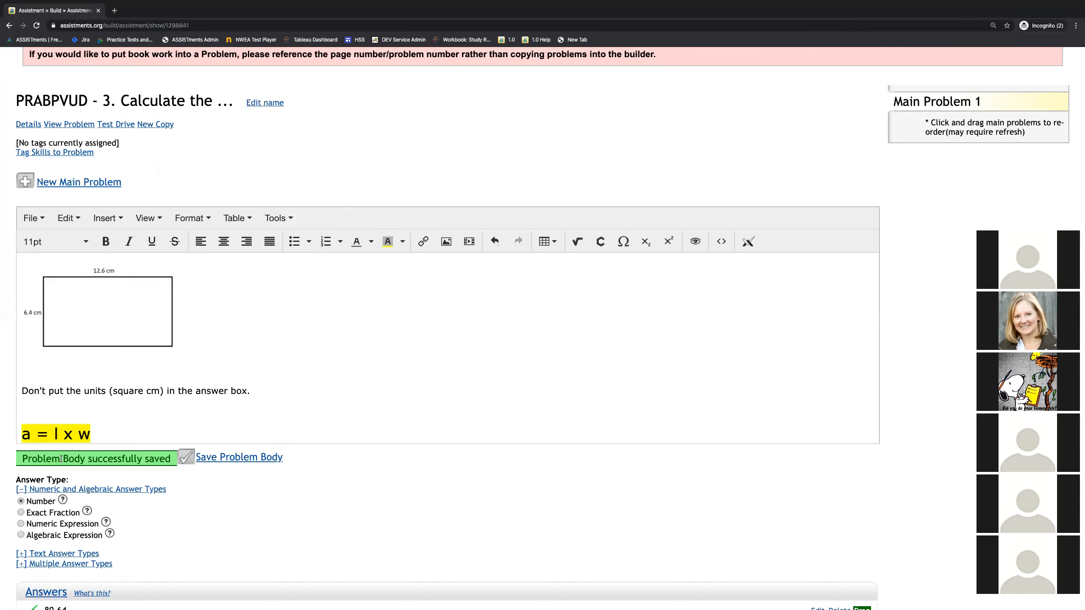
# Step: Open the existing correct answer of problem 3 to review it and save it
pyautogui.scroll(-1, 126, 390)
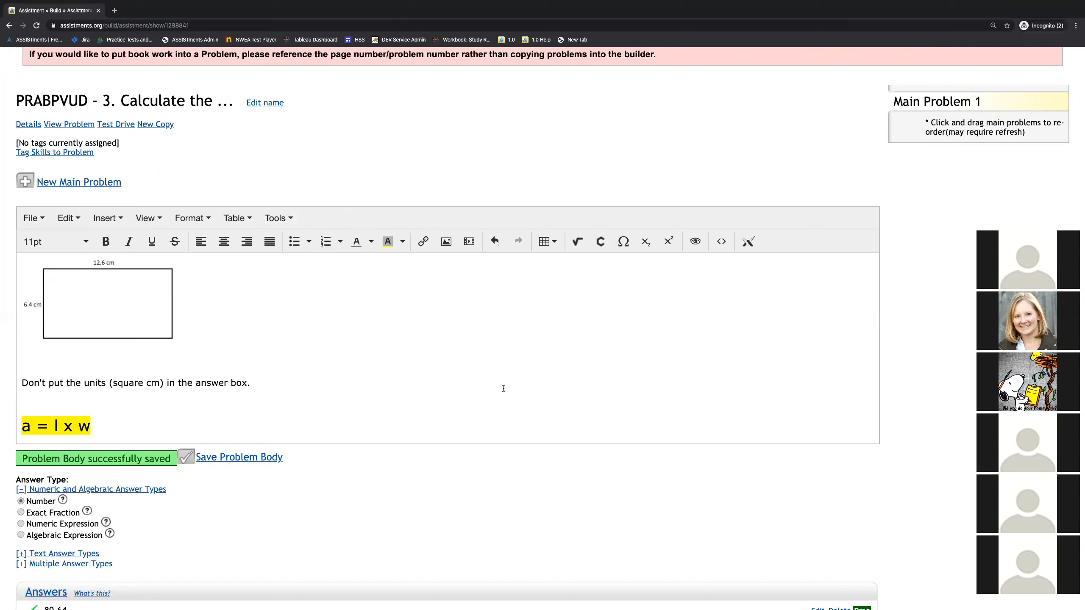
pyautogui.scroll(-4, 386, 530)
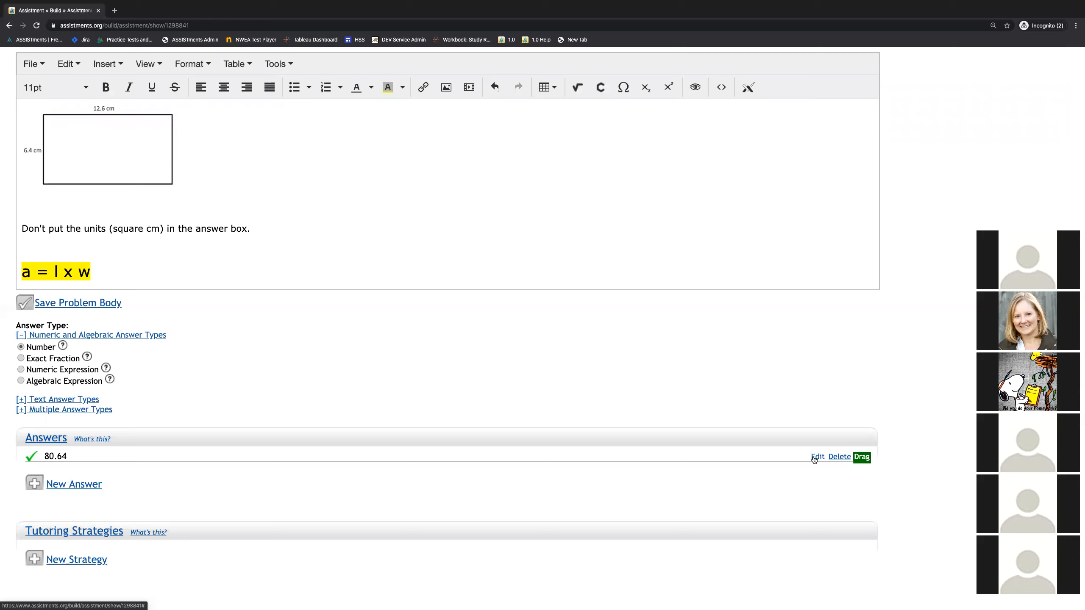
pyautogui.click(813, 458)
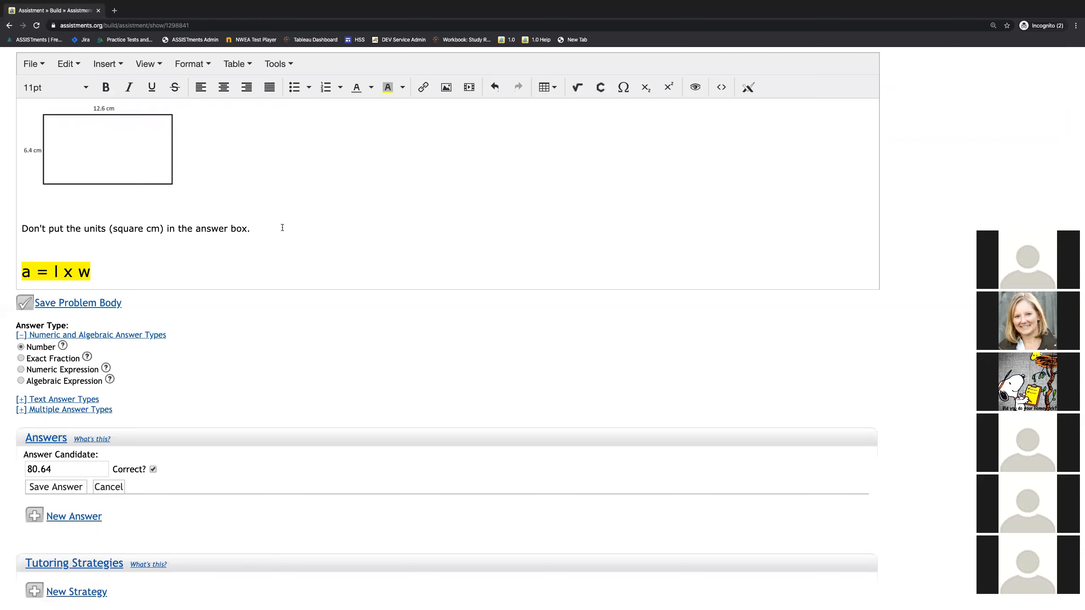
pyautogui.click(70, 490)
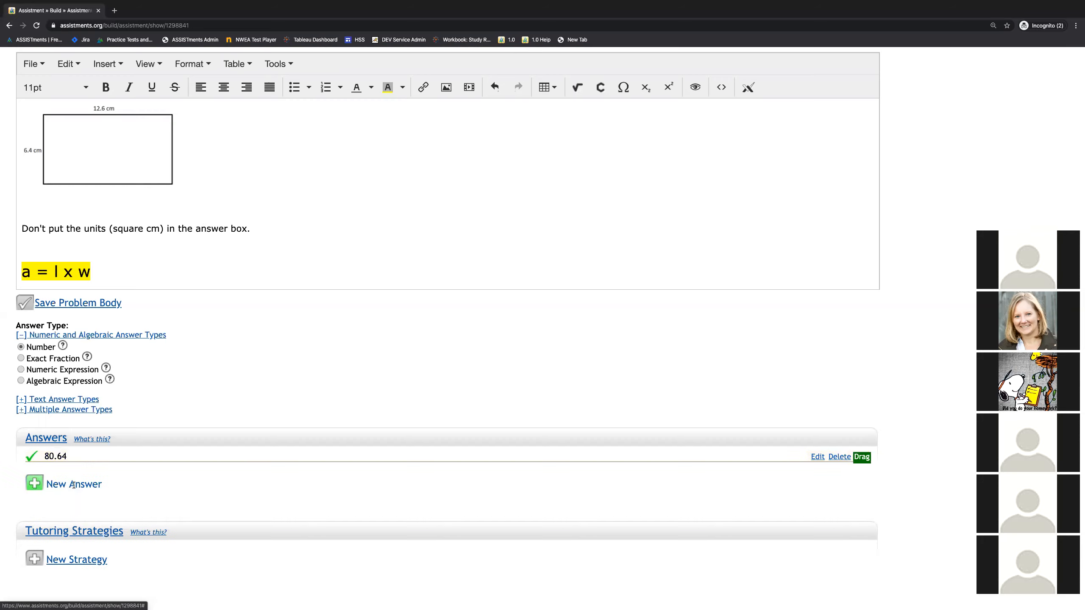
# Step: Add 80.6 as an additional correct answer to problem 3 and save it
pyautogui.click(75, 487)
pyautogui.click(59, 491)
pyautogui.write('8')
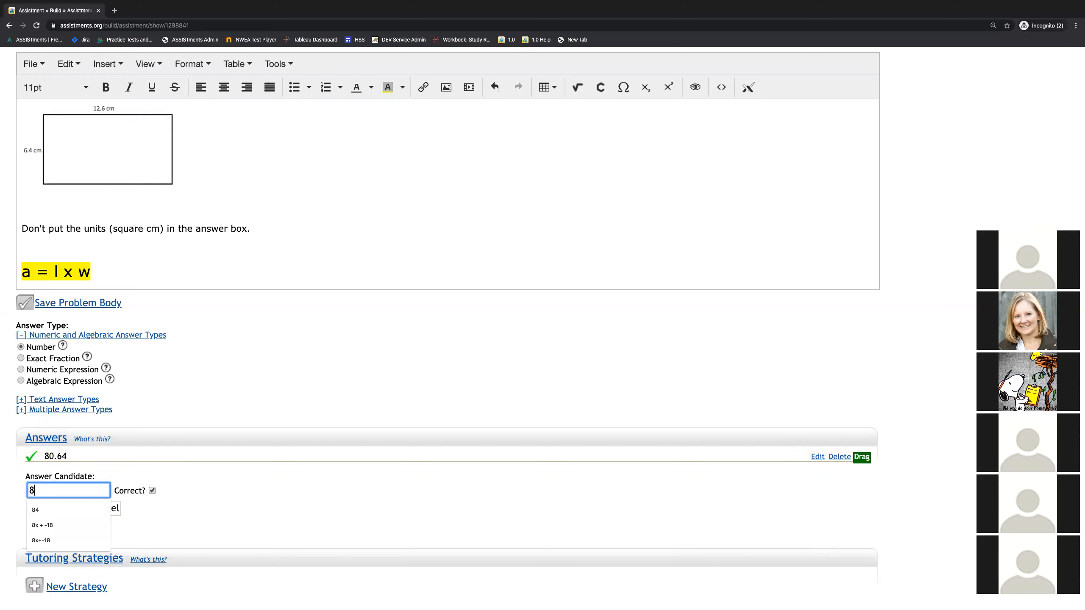
pyautogui.write('0.6')
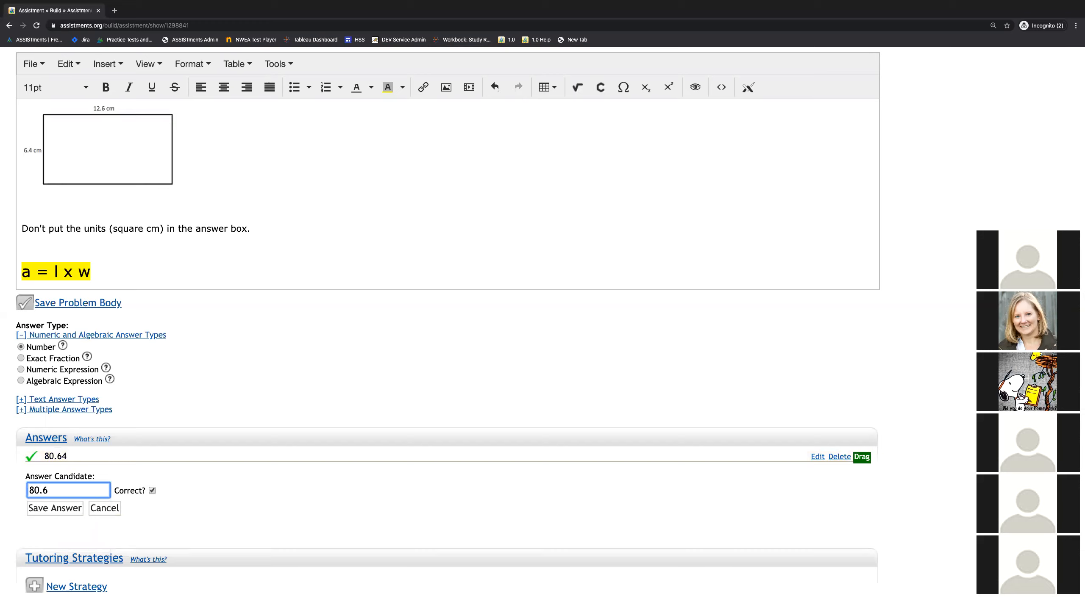
pyautogui.click(50, 511)
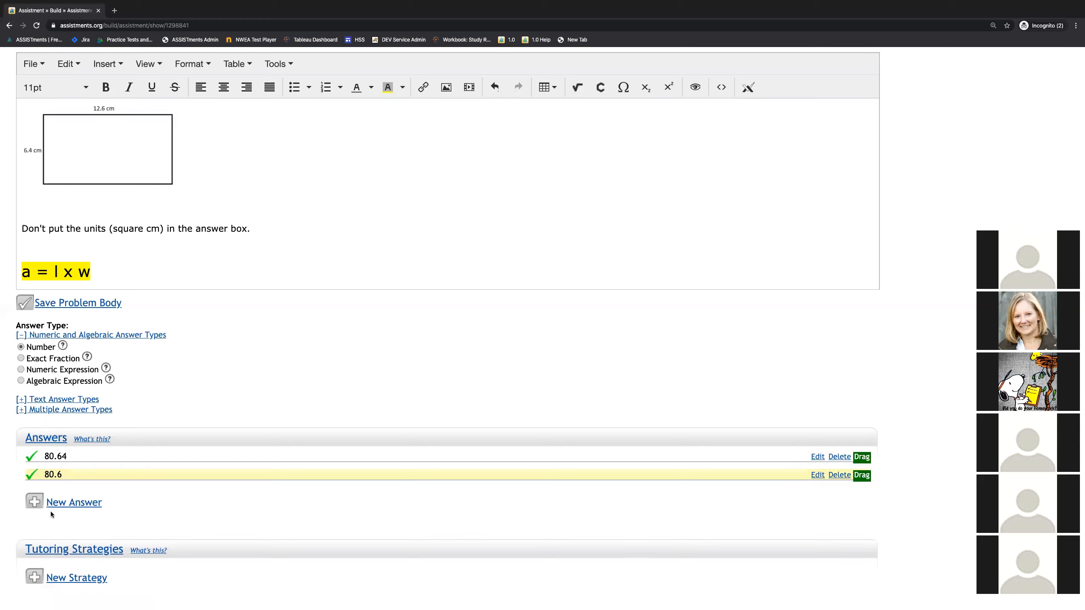
pyautogui.scroll(2, 256, 186)
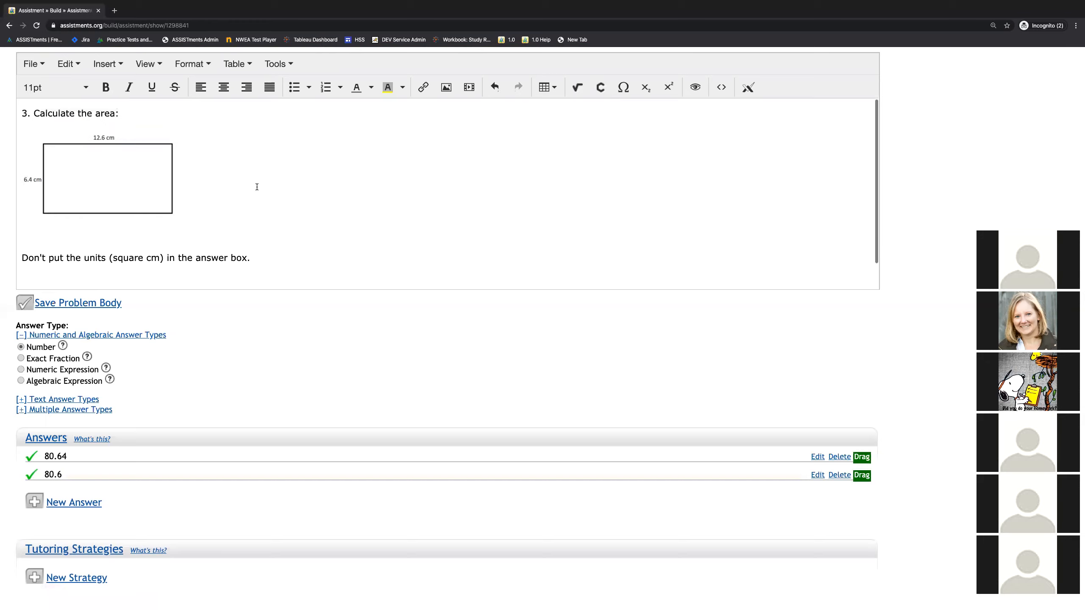
pyautogui.scroll(-2, 252, 197)
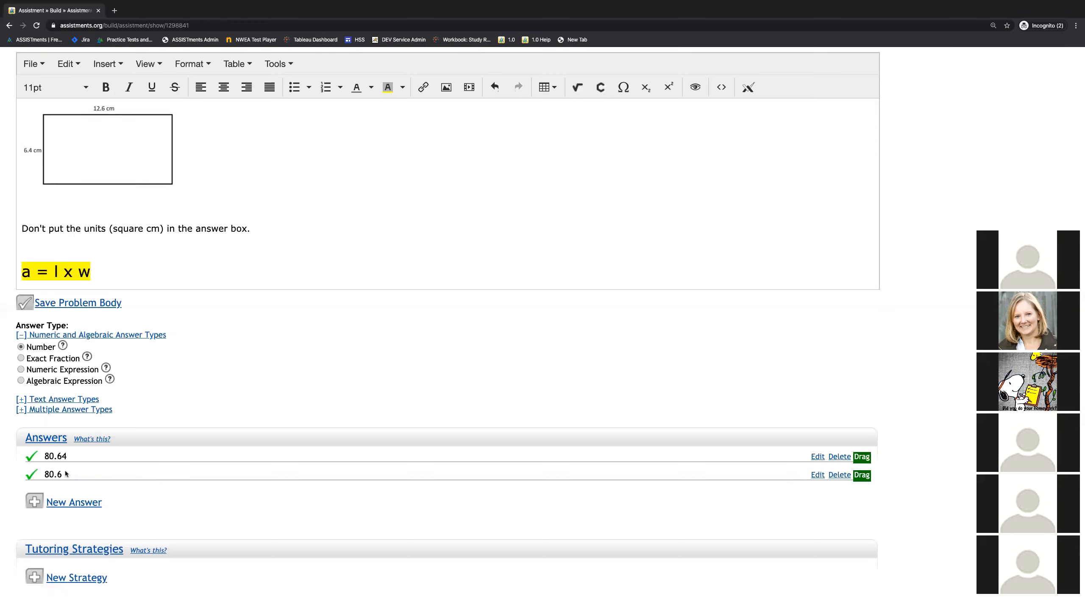
# Step: Add a second main problem with the body "What is the perimeter?" and save the problem body
pyautogui.scroll(4, 306, 332)
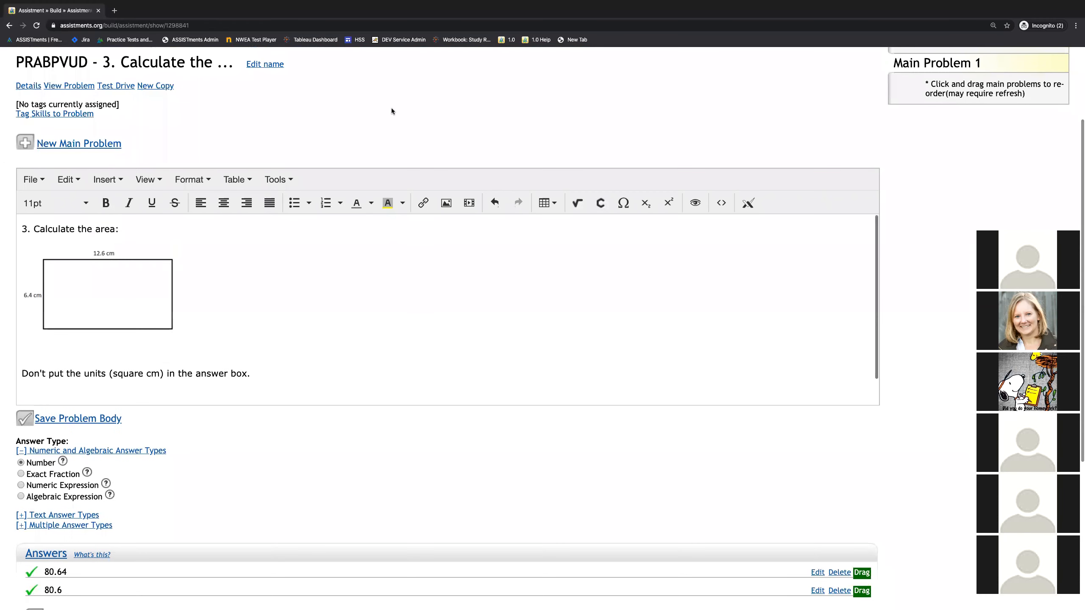
pyautogui.scroll(2, 393, 115)
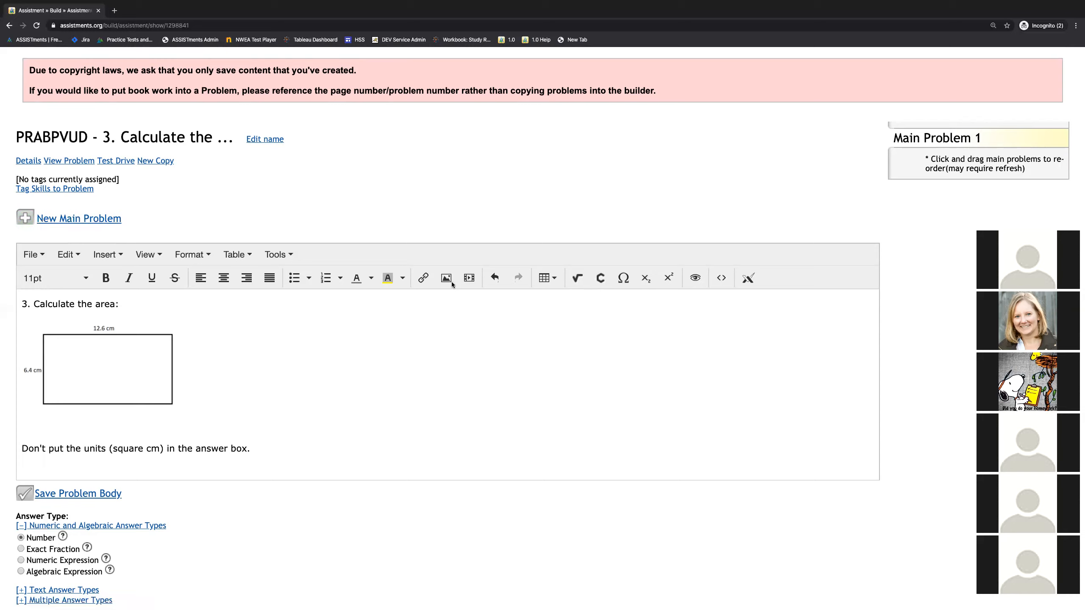
pyautogui.click(61, 219)
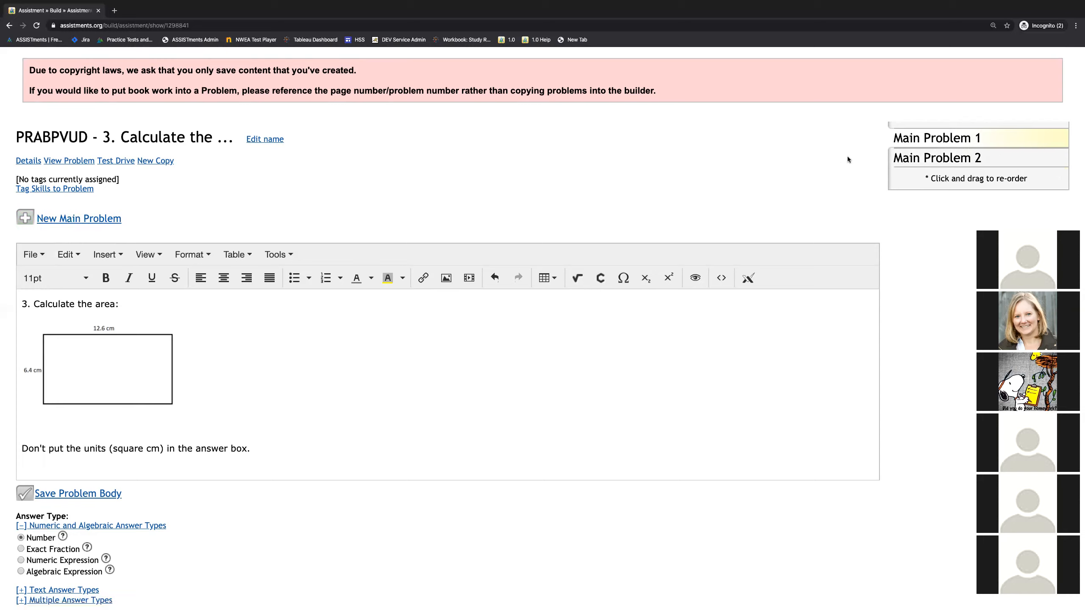
pyautogui.click(928, 159)
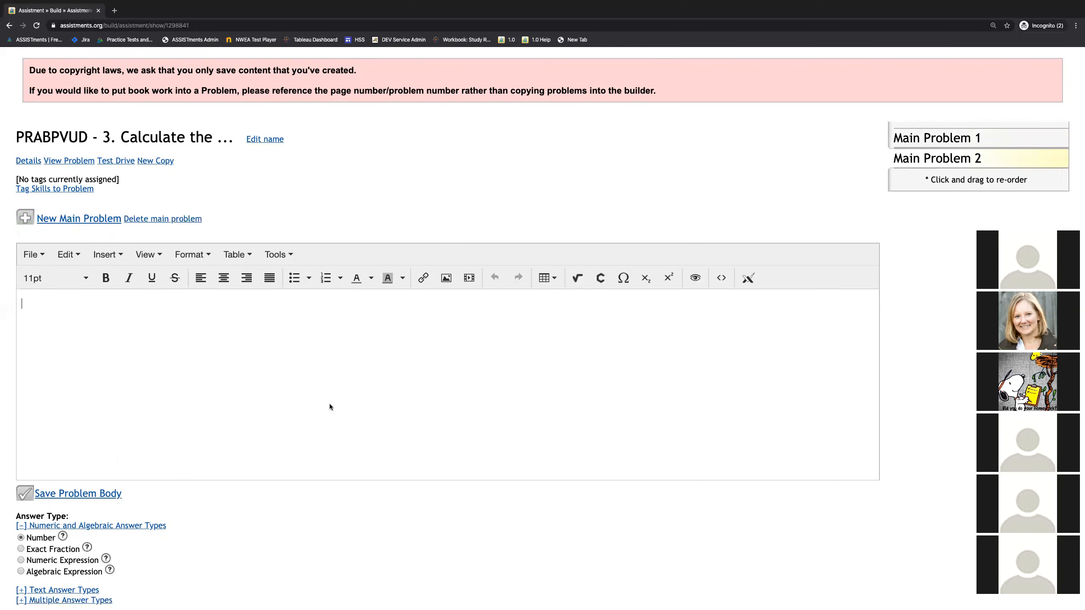
pyautogui.write('What is the perimeter?')
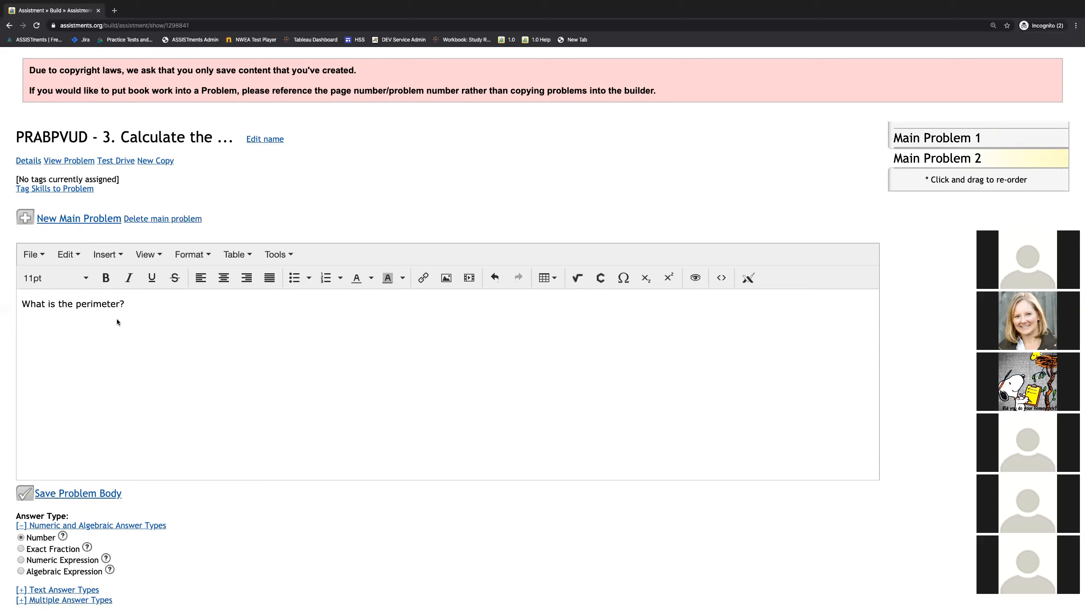
pyautogui.click(74, 495)
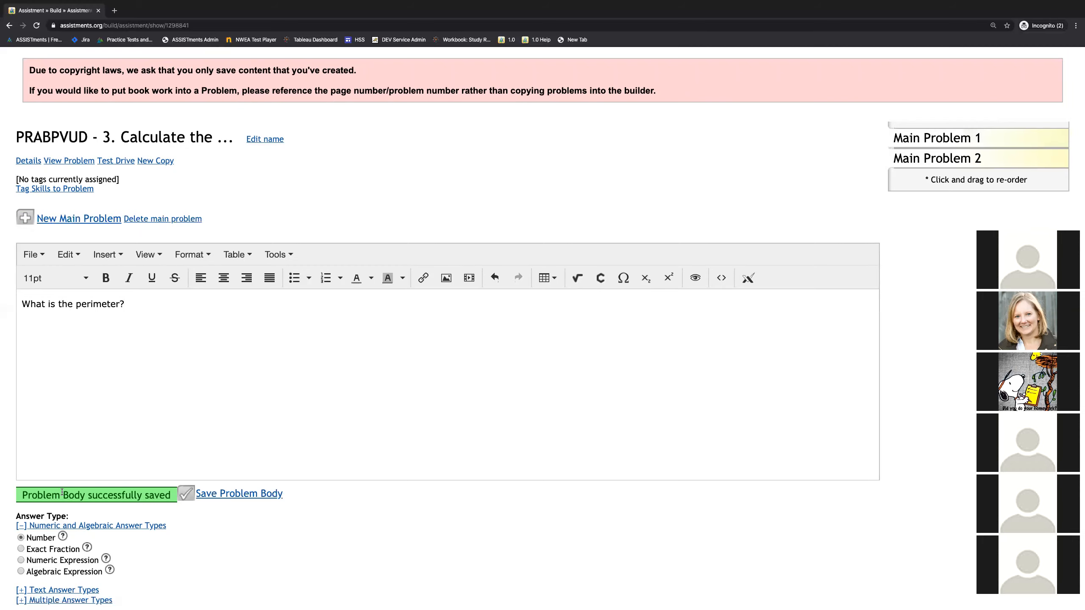
# Step: Add 38 as the correct answer to the perimeter question and save it
pyautogui.scroll(-5, 61, 492)
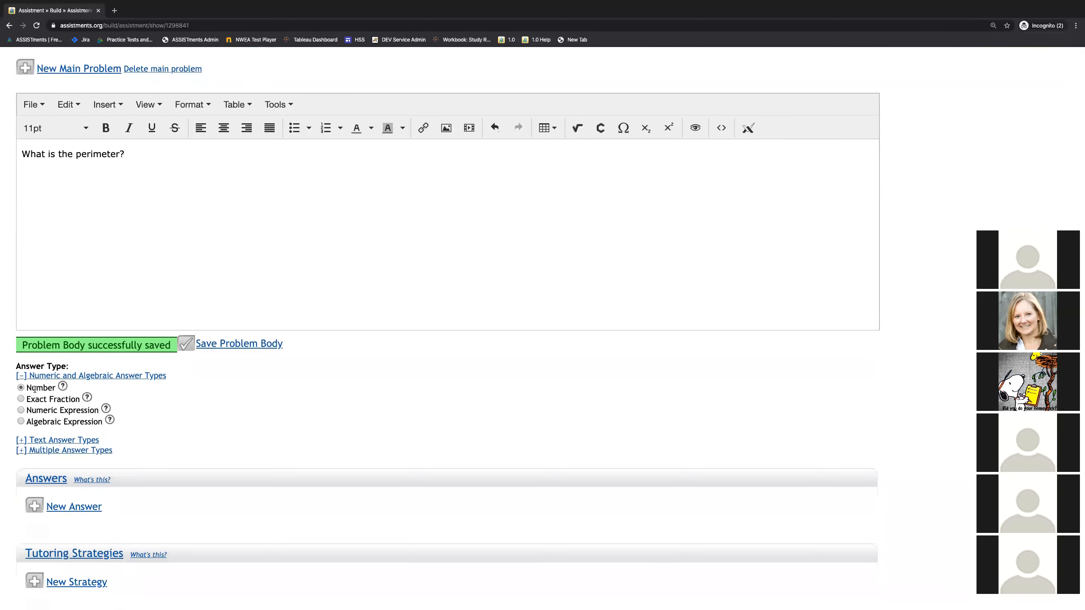
pyautogui.click(80, 506)
pyautogui.click(71, 513)
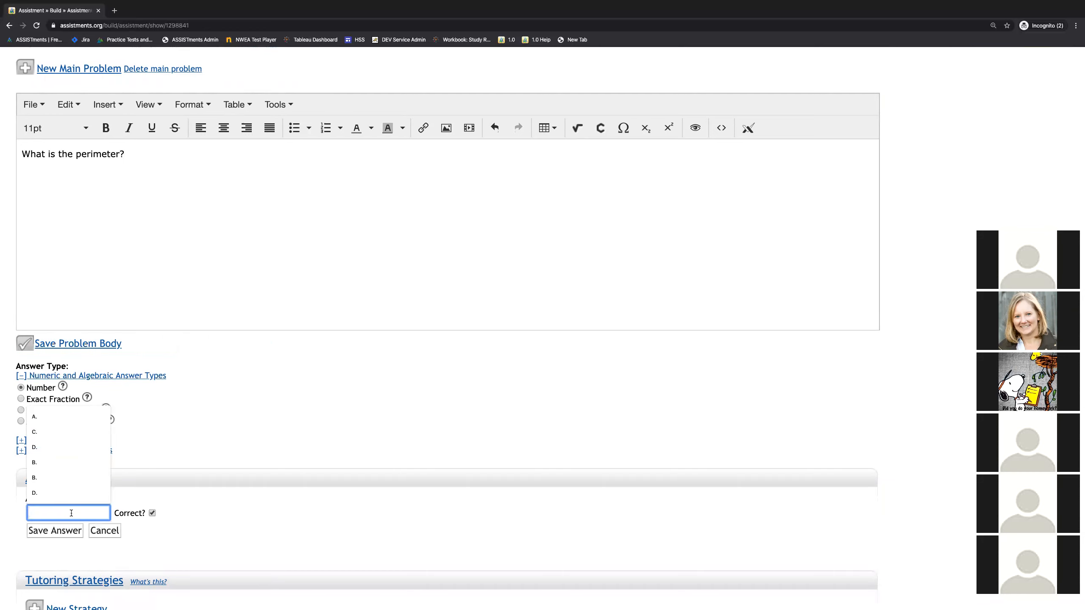
pyautogui.write('38')
pyautogui.click(55, 530)
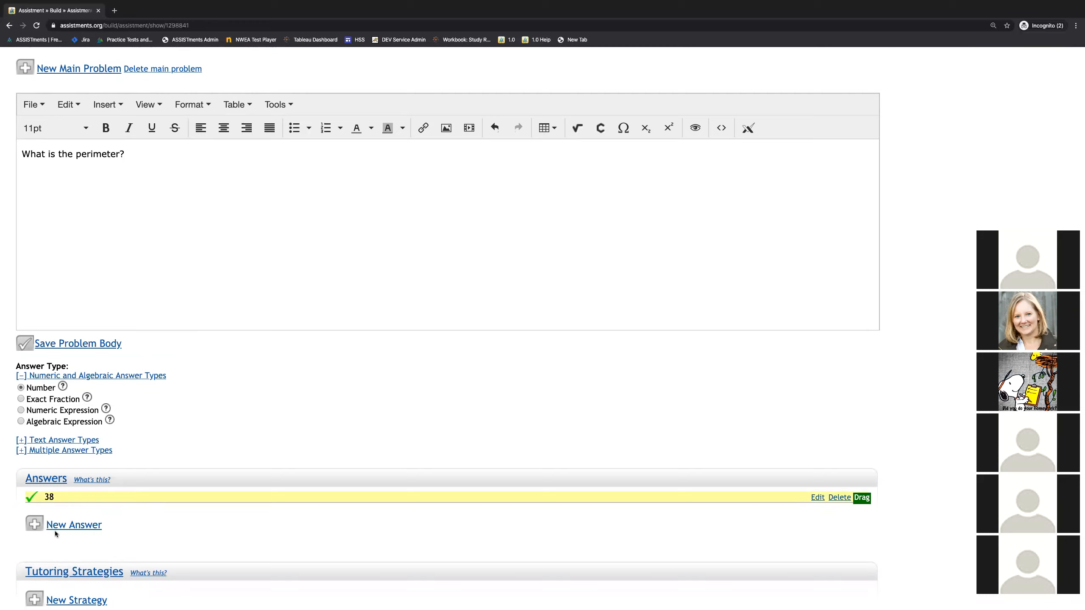
# Step: Add the line "Do not include units in your answer." below the perimeter question and save the problem body
pyautogui.click(140, 158)
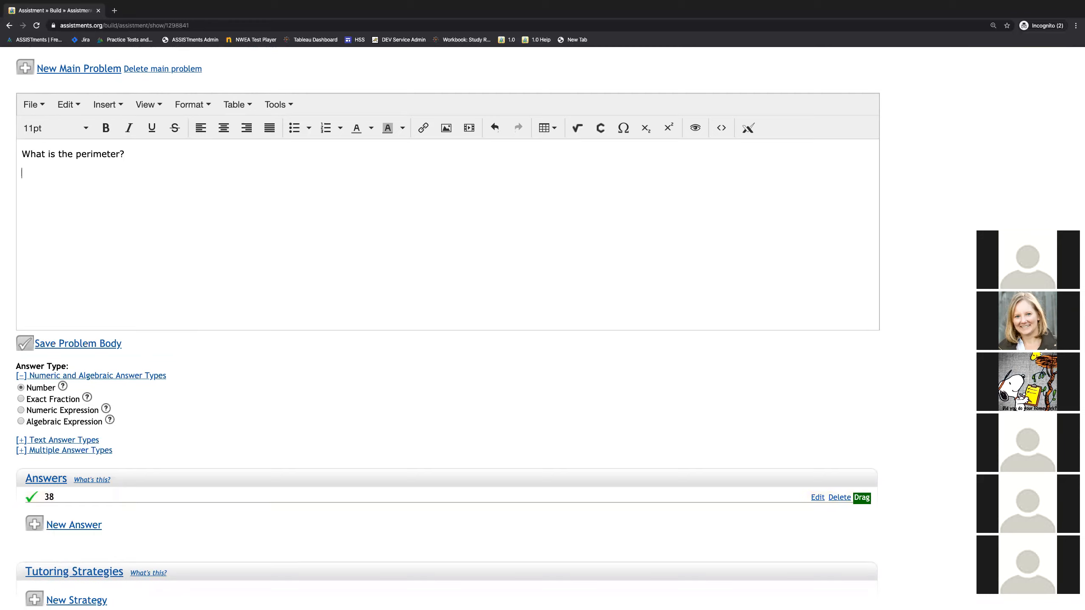
pyautogui.write('Do not include units in yoru answer')
pyautogui.press('BackSpace')
pyautogui.press('BackSpace')
pyautogui.press('BackSpace')
pyautogui.press('BackSpace')
pyautogui.press('BackSpace')
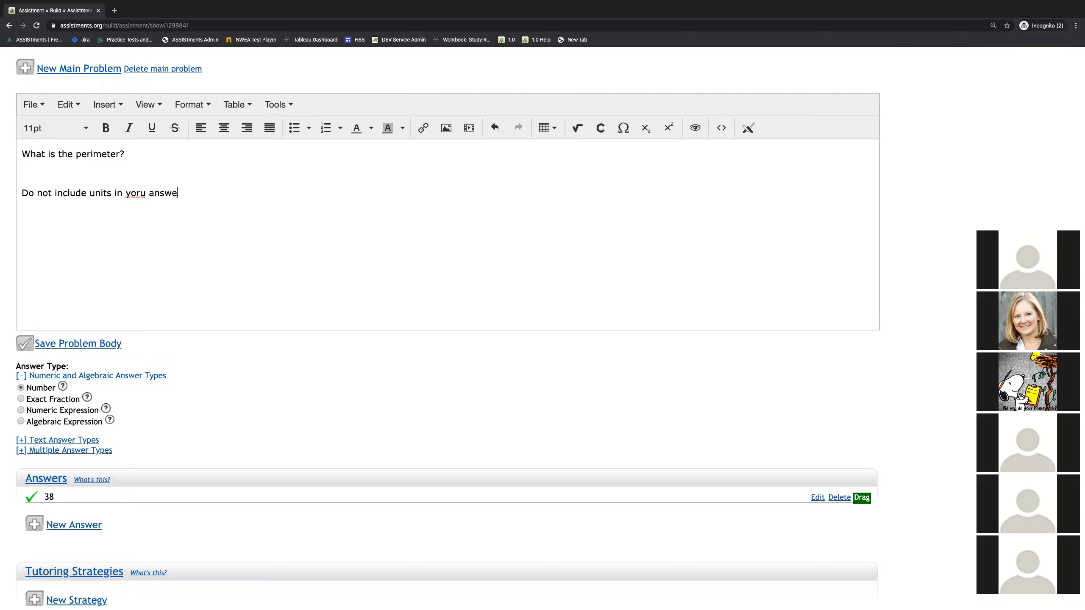
pyautogui.press('BackSpace')
pyautogui.press('BackSpace')
pyautogui.press('BackSpace')
pyautogui.press('BackSpace')
pyautogui.write('ur answer.')
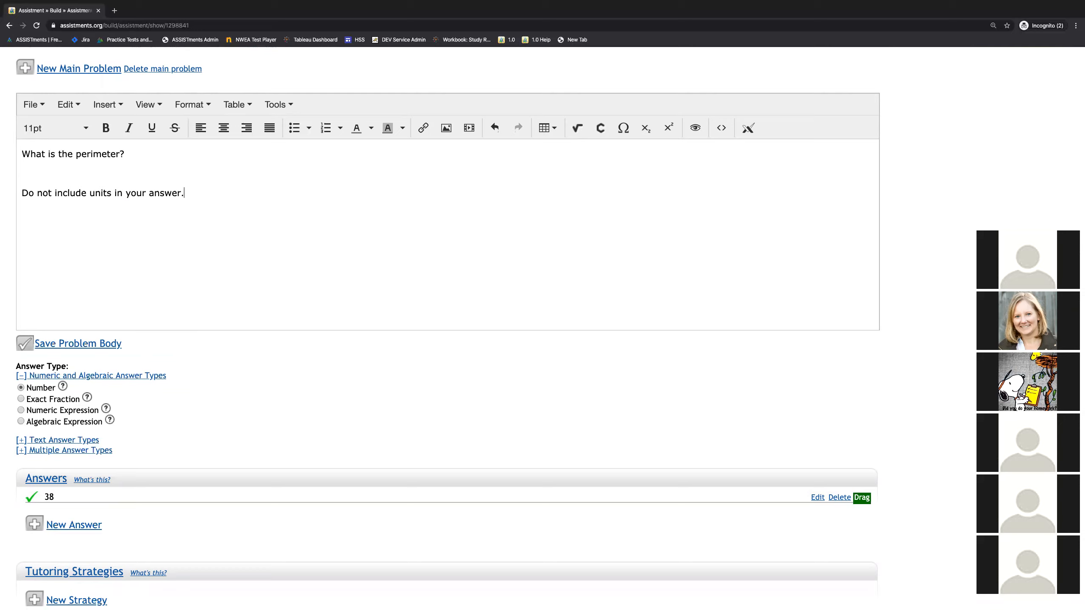
pyautogui.click(70, 346)
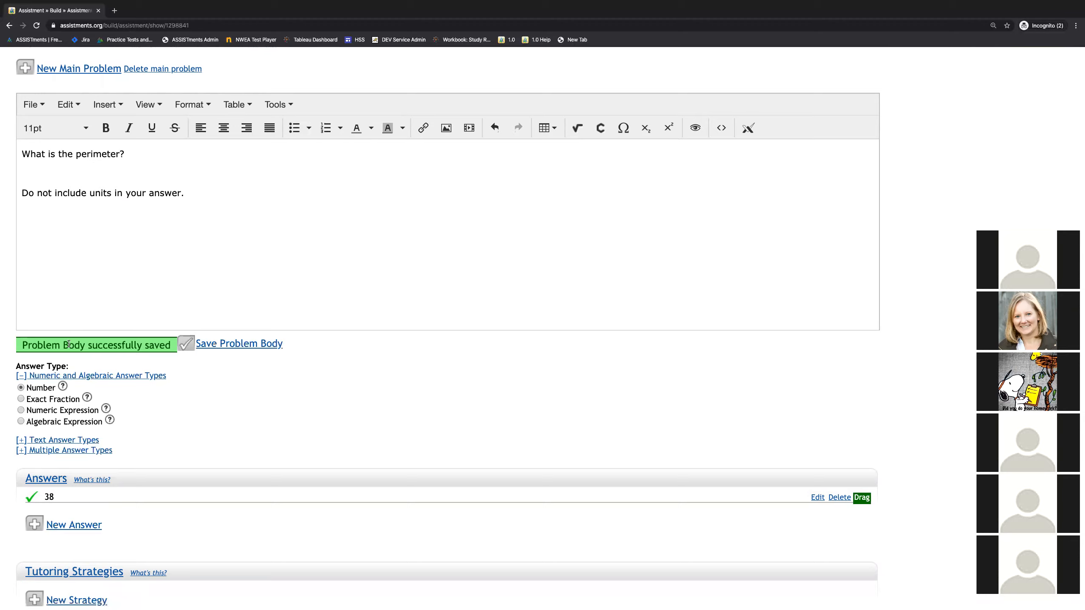
# Step: Test drive the problem as a student, submit 80.64 for the area and continue to the perimeter question
pyautogui.scroll(5, 68, 345)
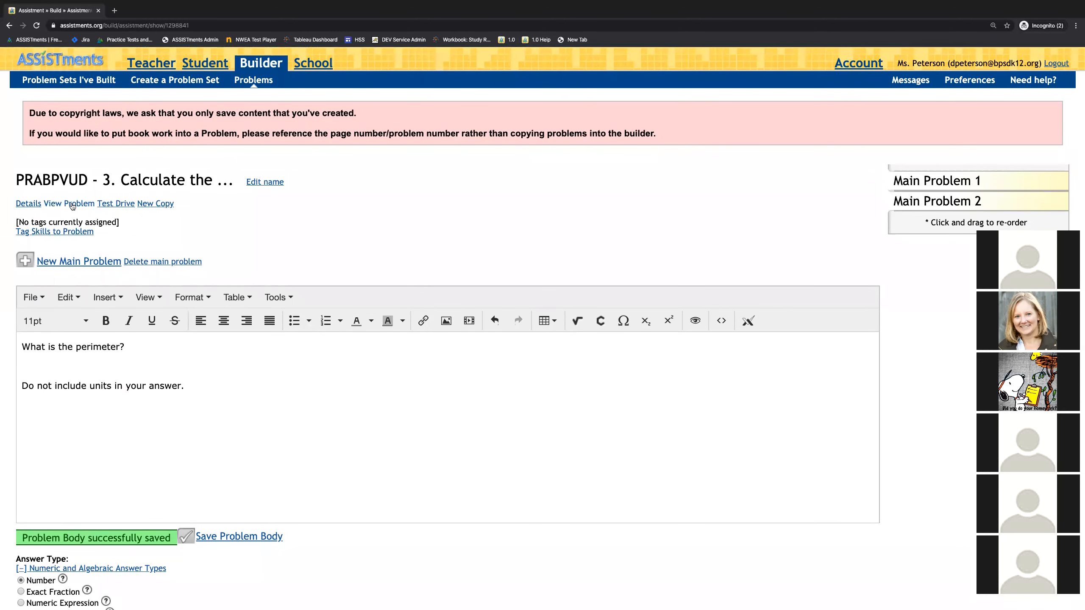
pyautogui.click(118, 203)
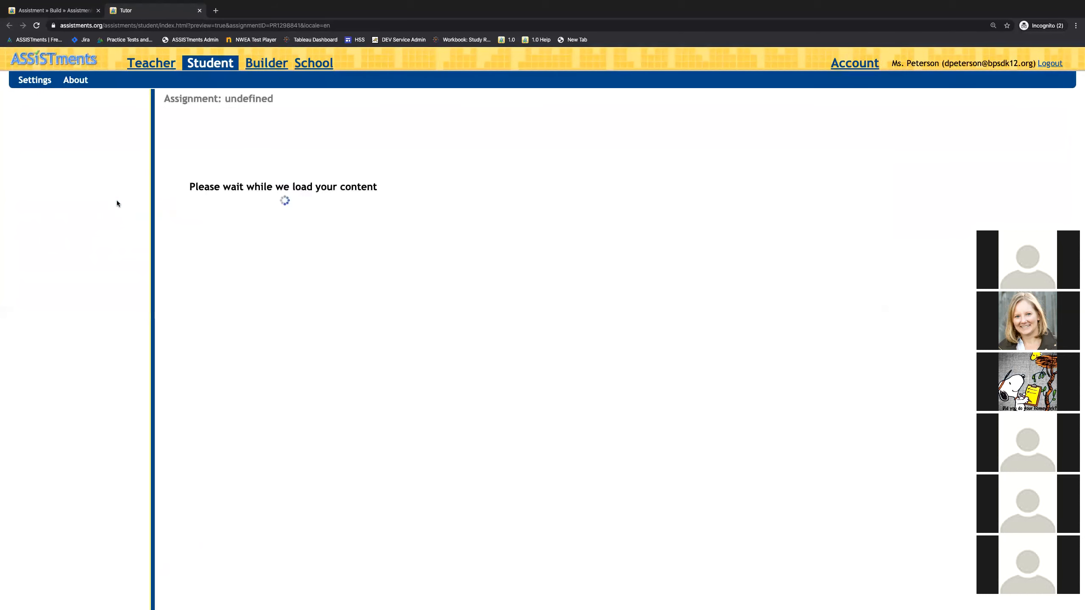
pyautogui.click(206, 353)
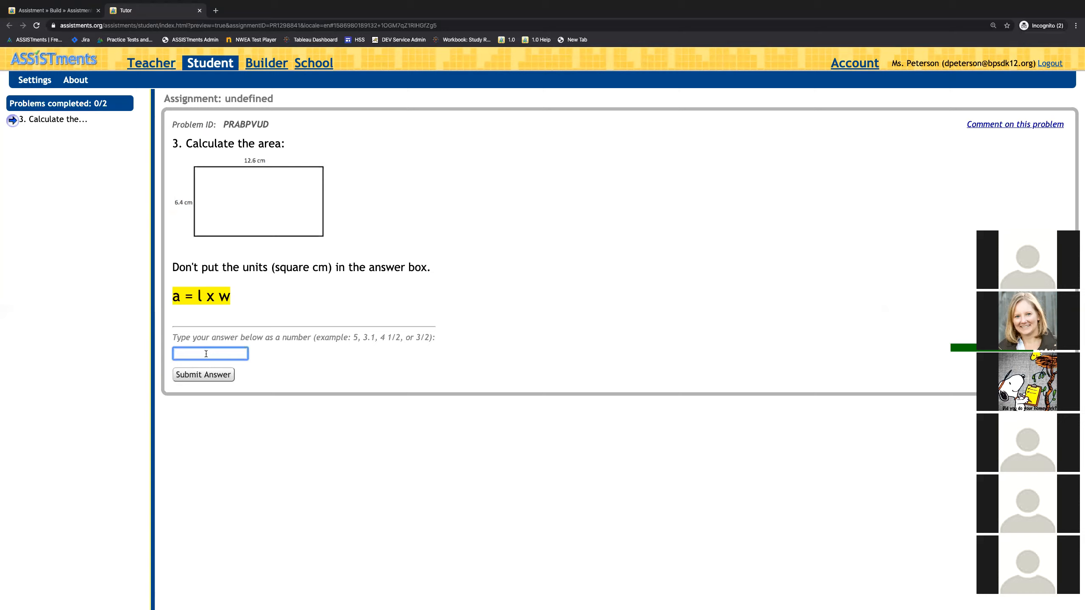
pyautogui.write('80.64')
pyautogui.click(193, 374)
pyautogui.click(309, 387)
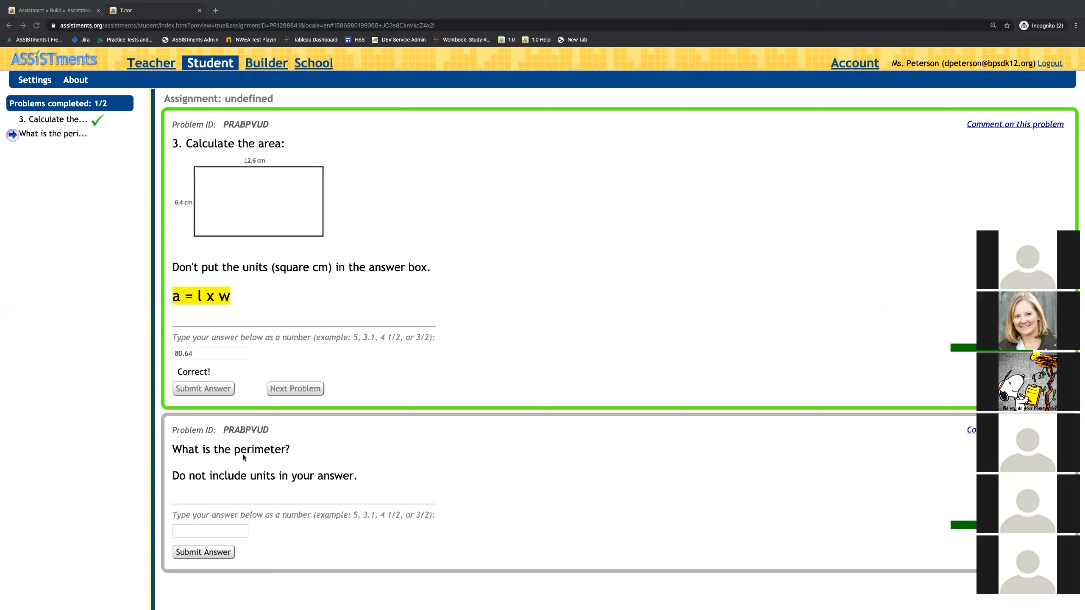
# Step: Test the perimeter question with the answers 34 and 38, finish the preview and close it
pyautogui.click(212, 529)
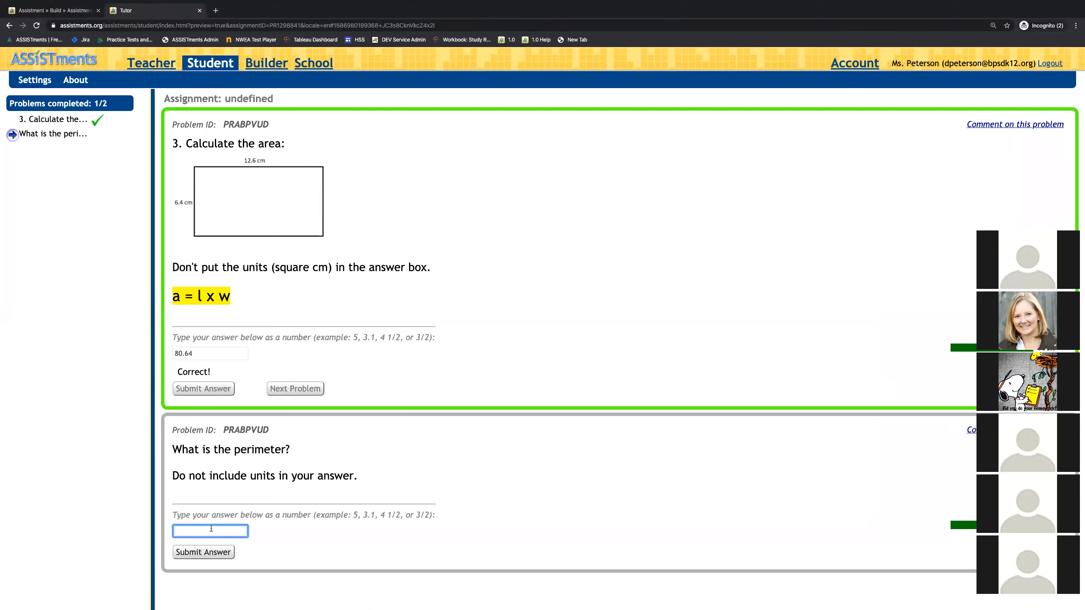
pyautogui.write('34')
pyautogui.press('Return')
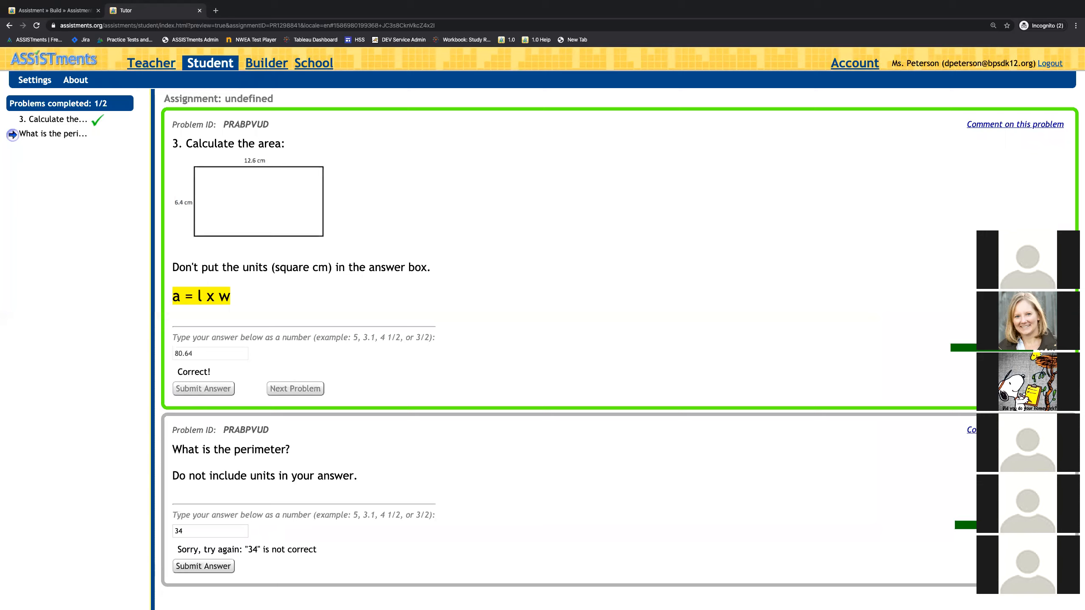
pyautogui.doubleClick(186, 530)
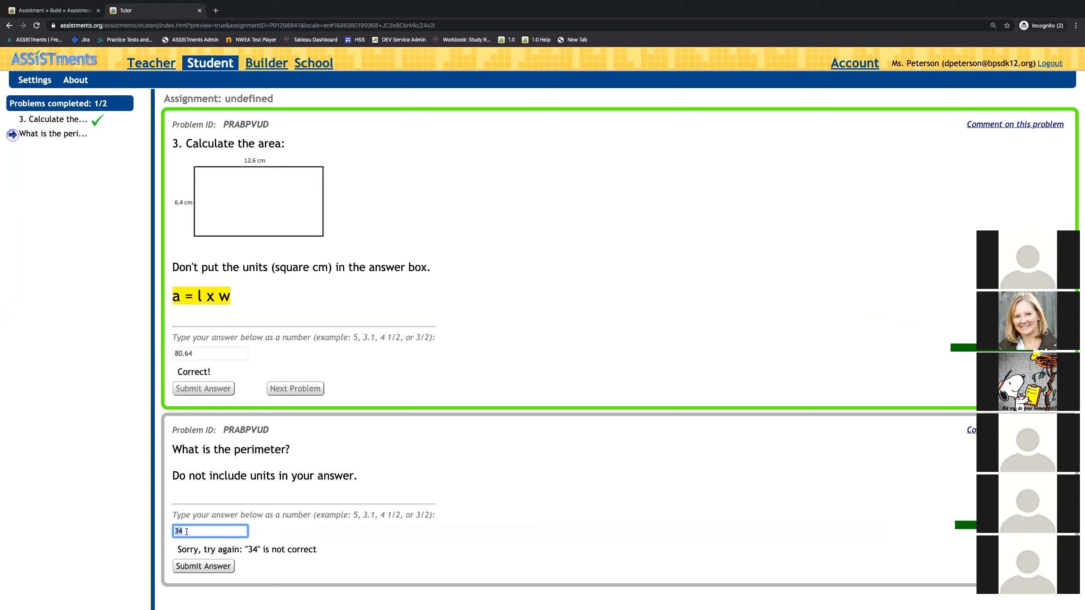
pyautogui.write('38')
pyautogui.press('Return')
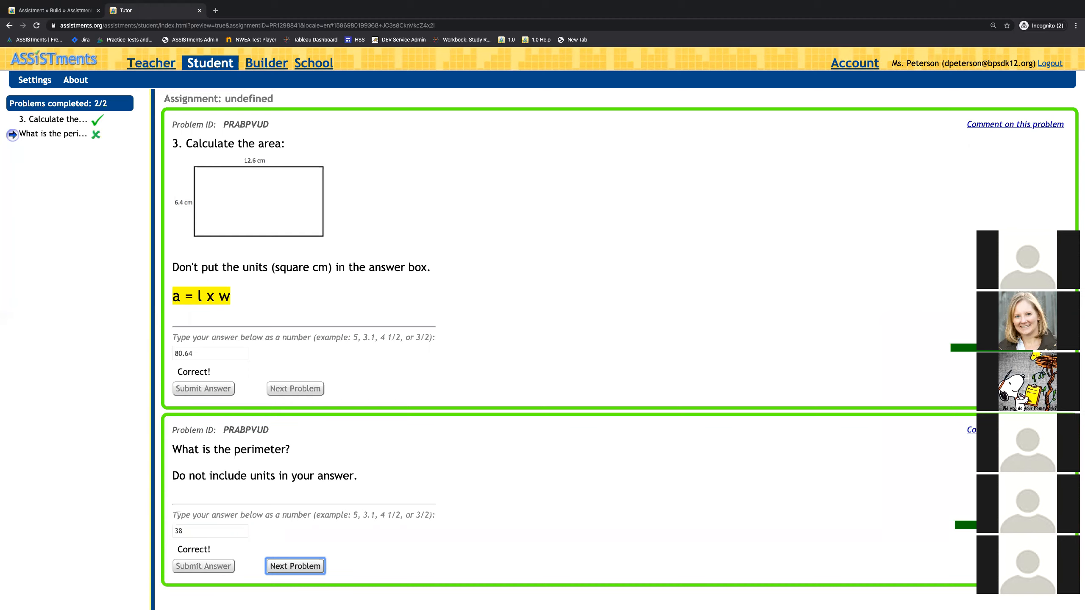
pyautogui.press('Return')
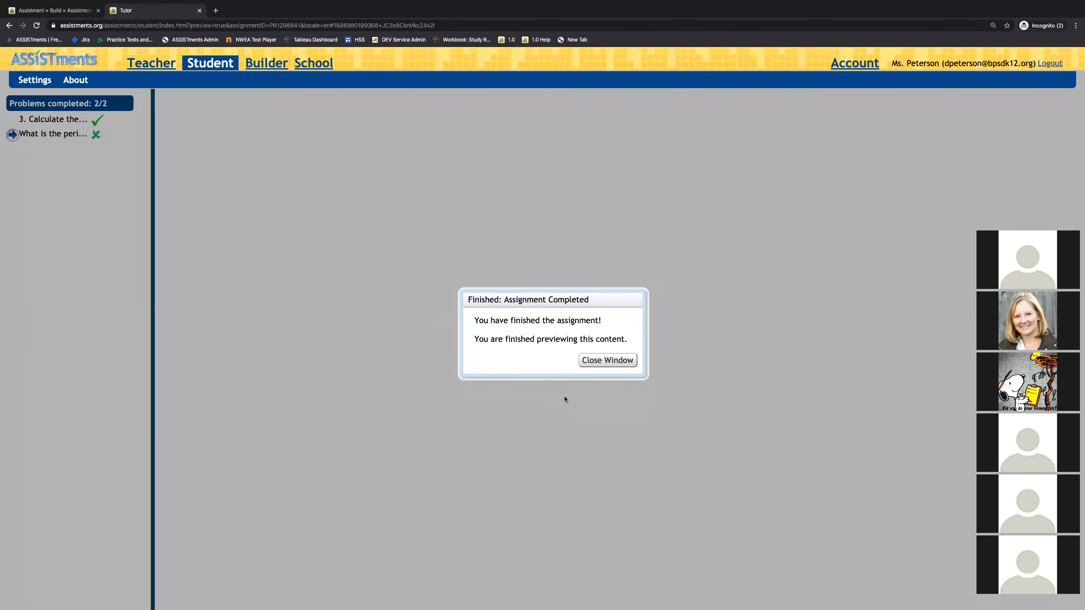
pyautogui.click(616, 366)
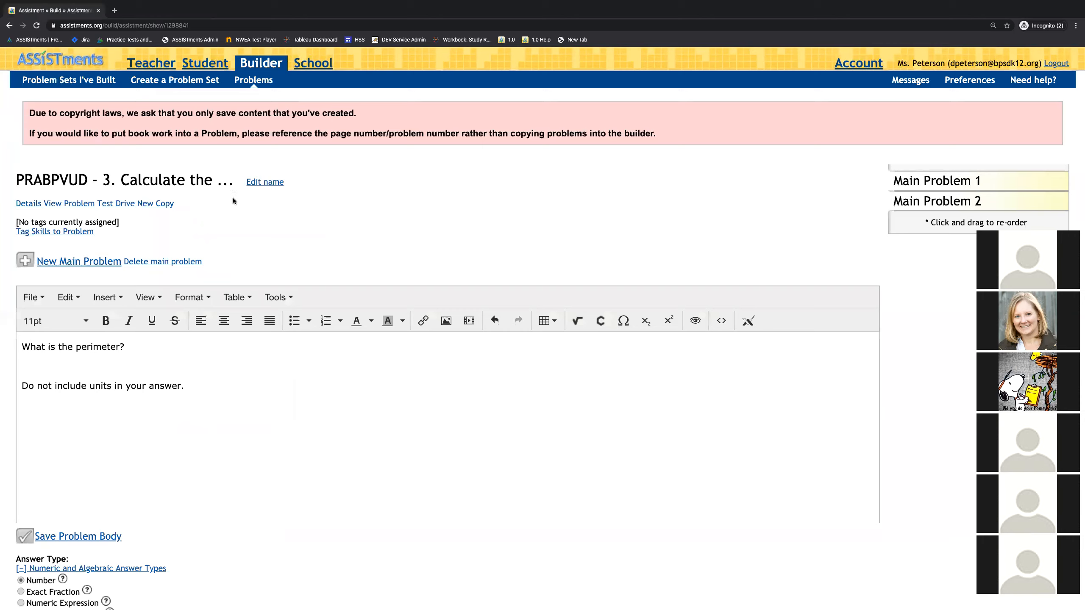
# Step: Switch to the presentation slides on finding and editing a problem set
pyautogui.hotkey('ctrl', 'Left')
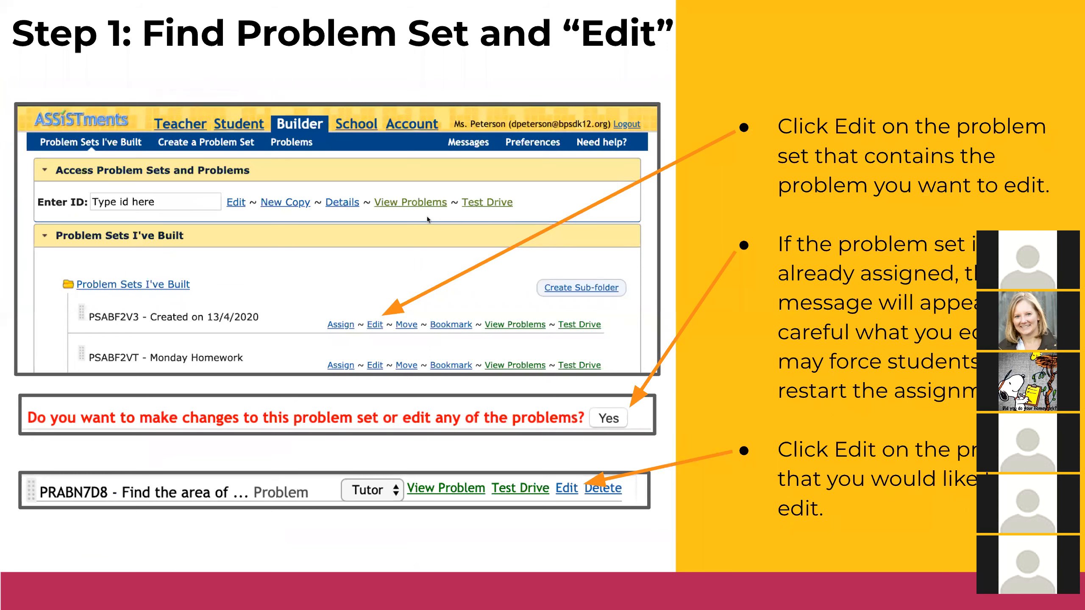